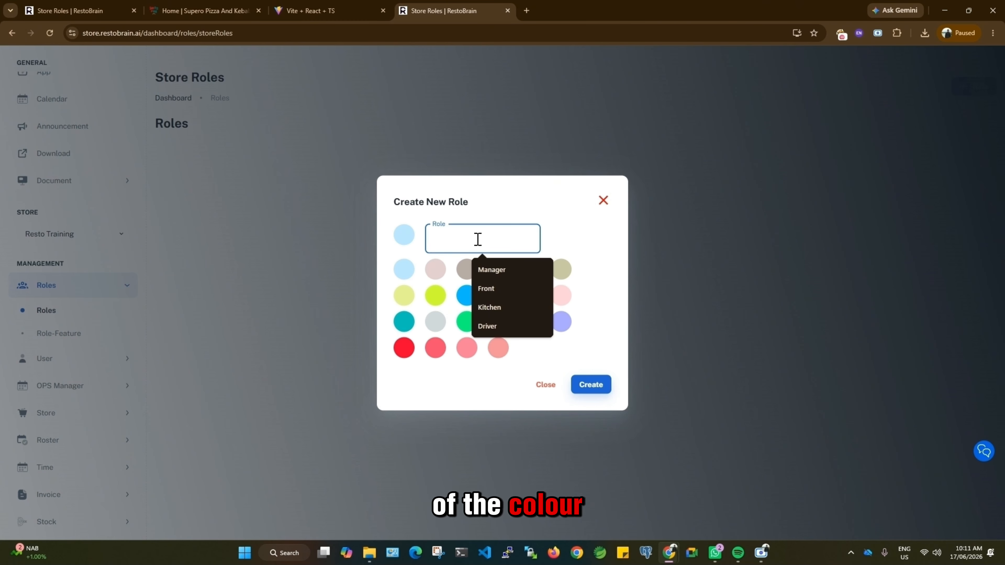
- Create a store role named Manager with the bright red colour
{"action": "left_click", "coordinate": [497, 273]}
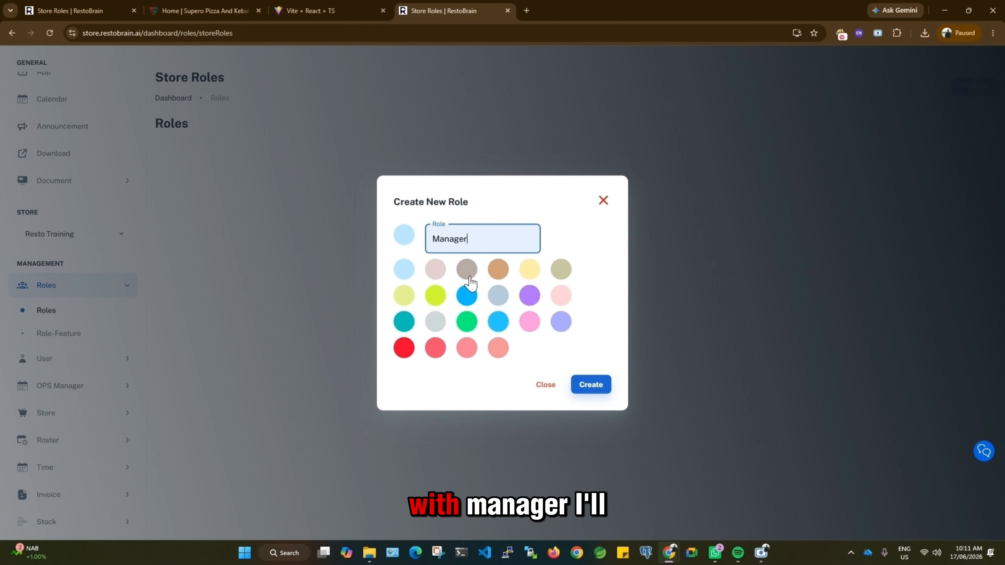
{"action": "left_click", "coordinate": [403, 348]}
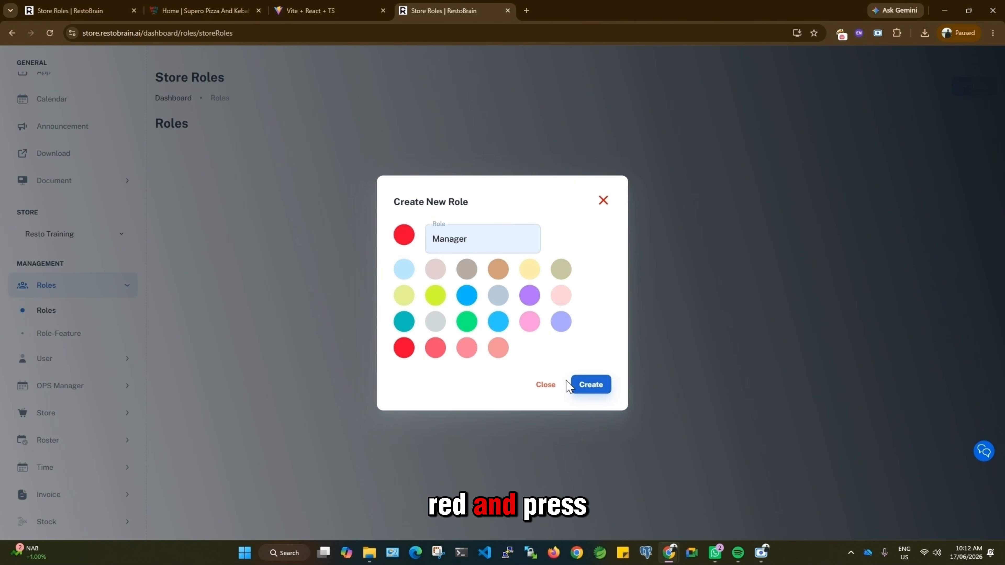
{"action": "left_click", "coordinate": [589, 386]}
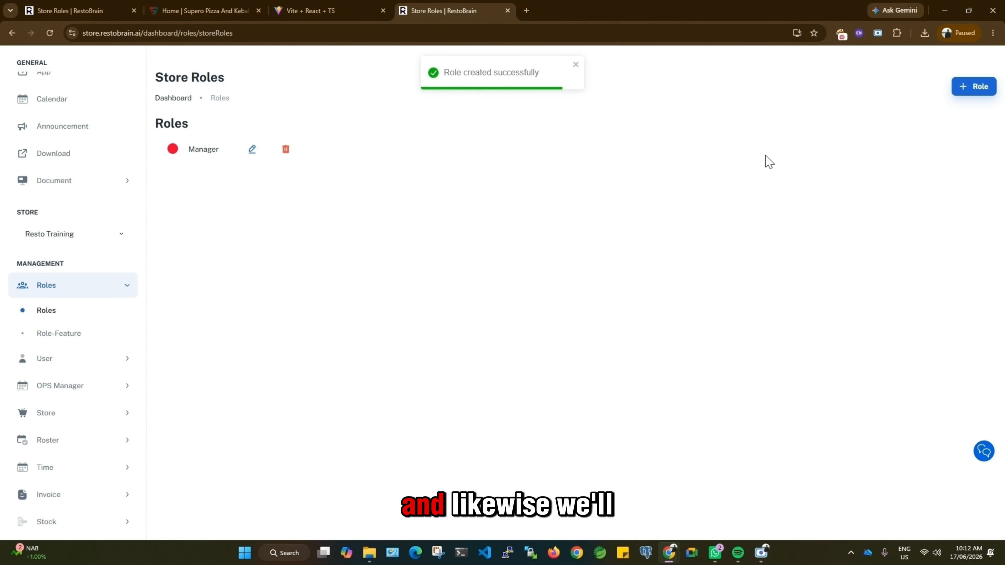
- Create a store role named Supervisor with the pale yellow-green colour
{"action": "left_click", "coordinate": [971, 86]}
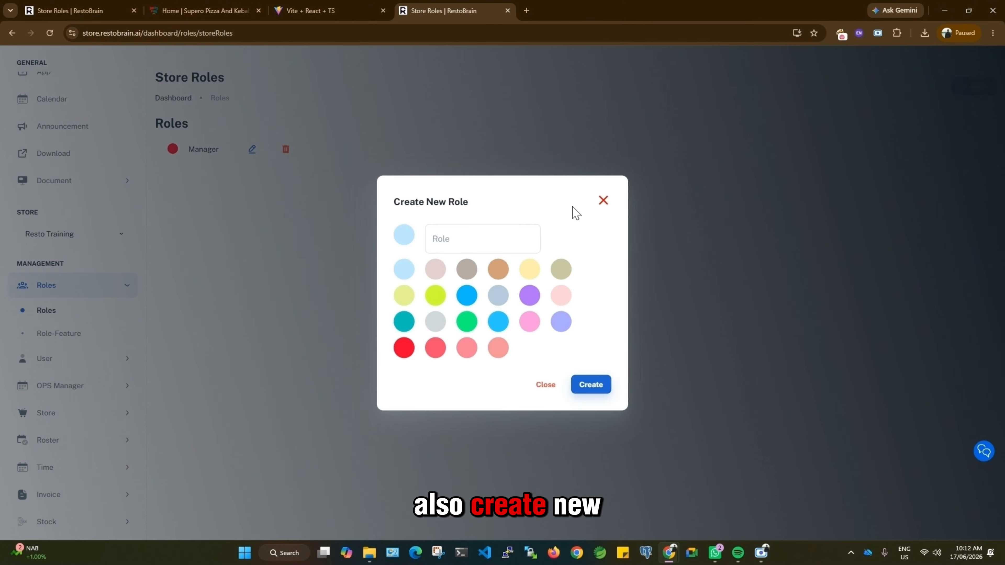
{"action": "left_click", "coordinate": [500, 238]}
{"action": "type", "text": "S"}
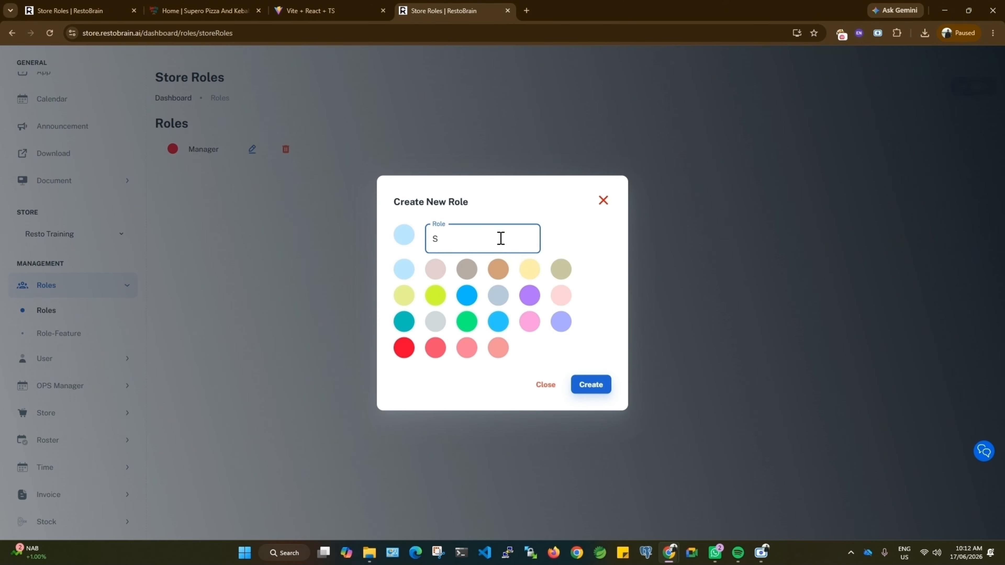
{"action": "type", "text": "uperviso"}
{"action": "key", "text": "BackSpace"}
{"action": "type", "text": "visor"}
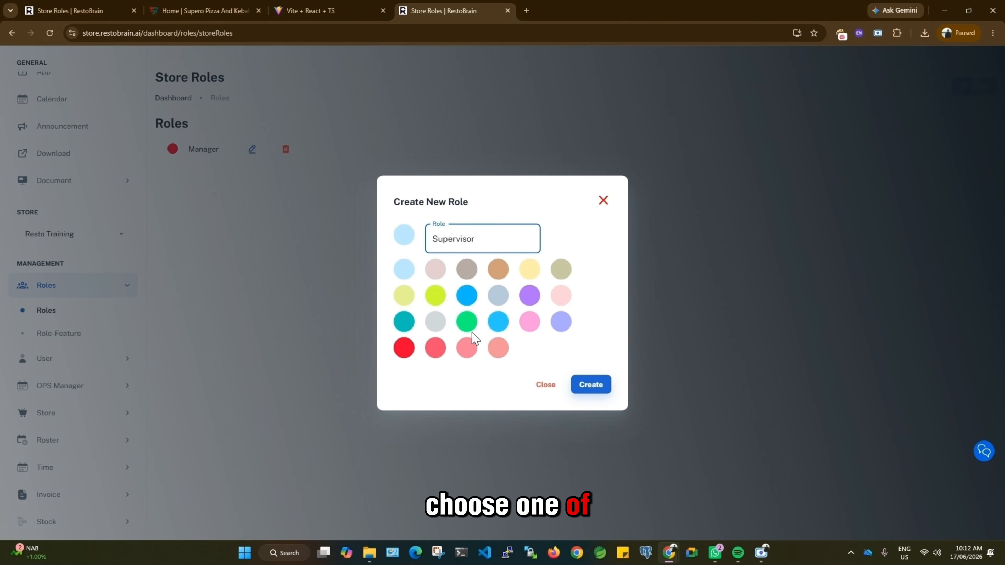
{"action": "left_click", "coordinate": [403, 302]}
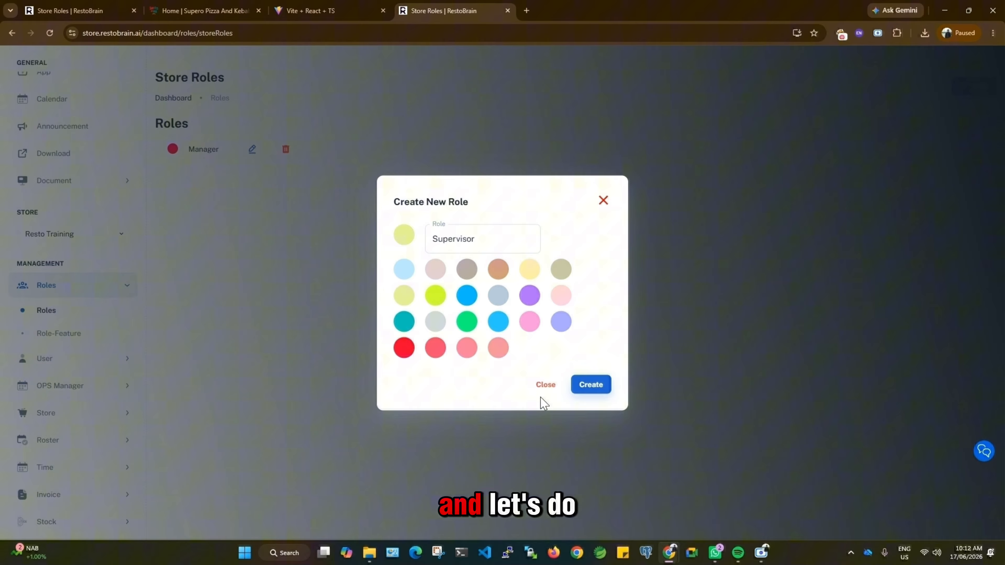
{"action": "left_click", "coordinate": [593, 385]}
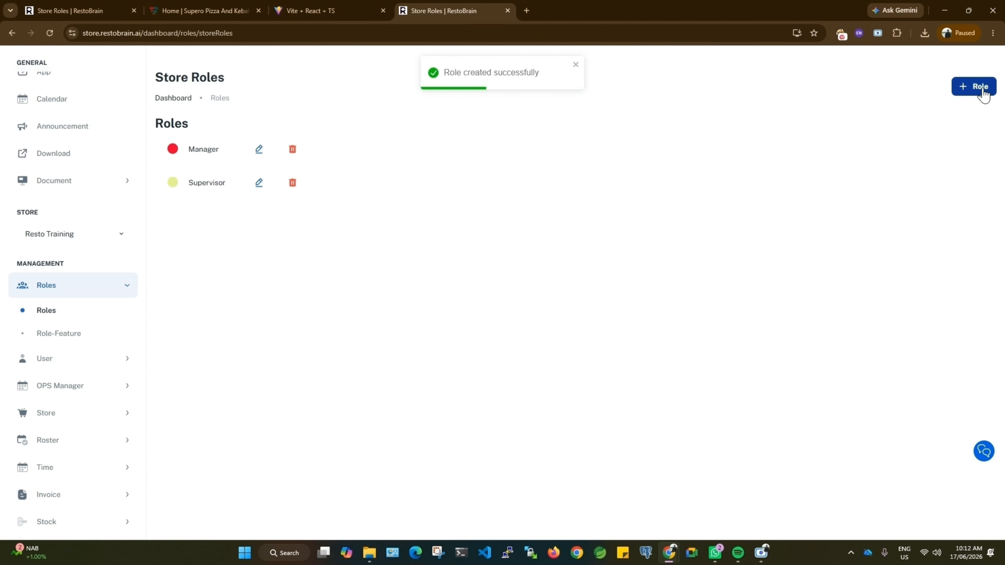
- Create a store role named Cook with the light grey-blue colour
{"action": "left_click", "coordinate": [979, 91]}
{"action": "type", "text": "Cook"}
{"action": "left_click", "coordinate": [593, 388]}
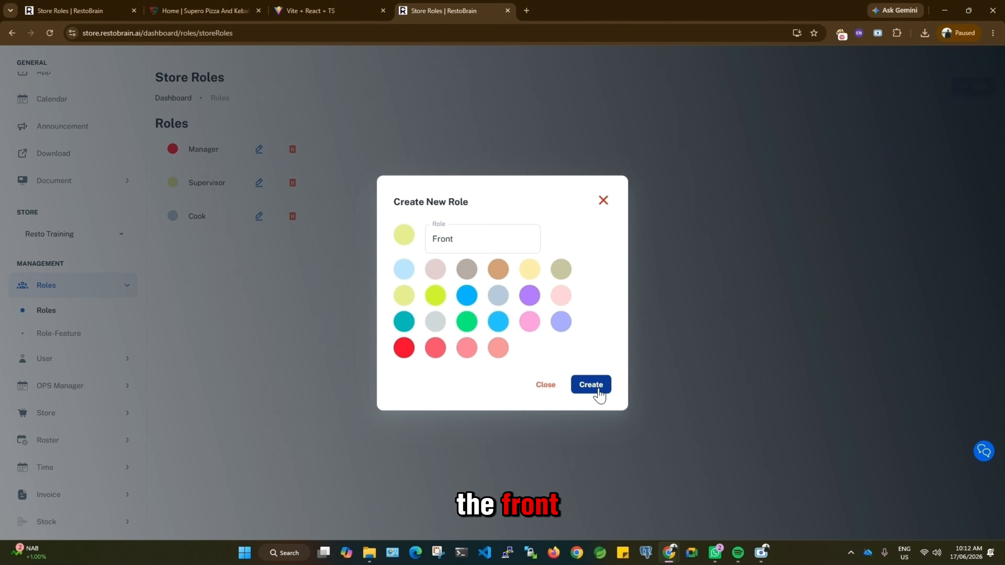
- Create the Front role in pale yellow-green and the Driver role in teal
{"action": "left_click", "coordinate": [597, 390]}
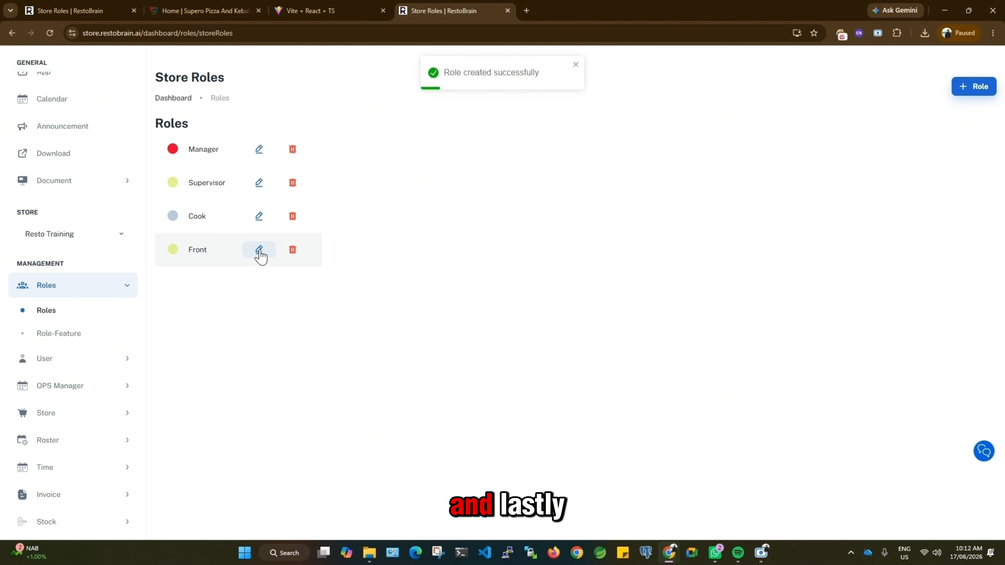
{"action": "left_click", "coordinate": [977, 90]}
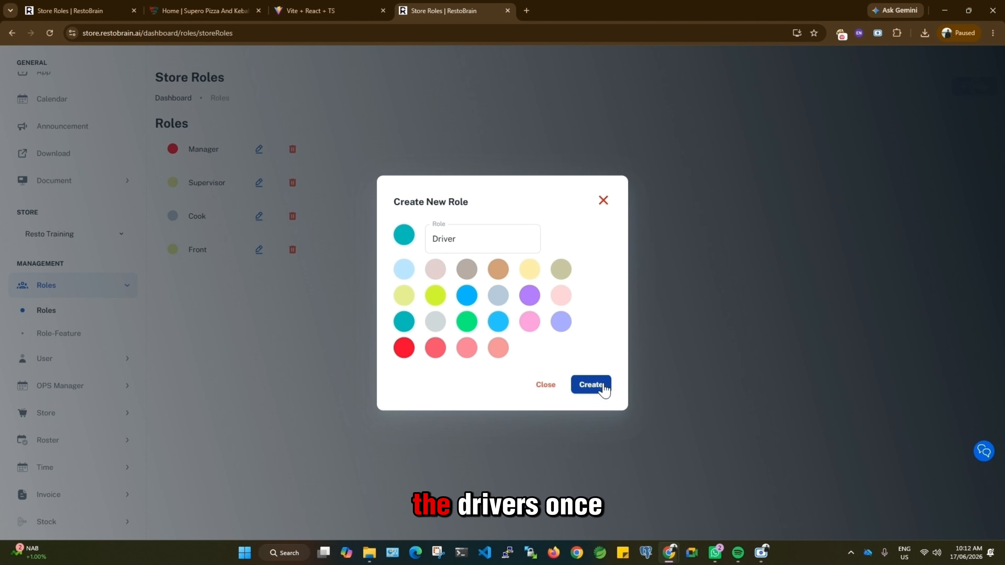
{"action": "left_click", "coordinate": [591, 385]}
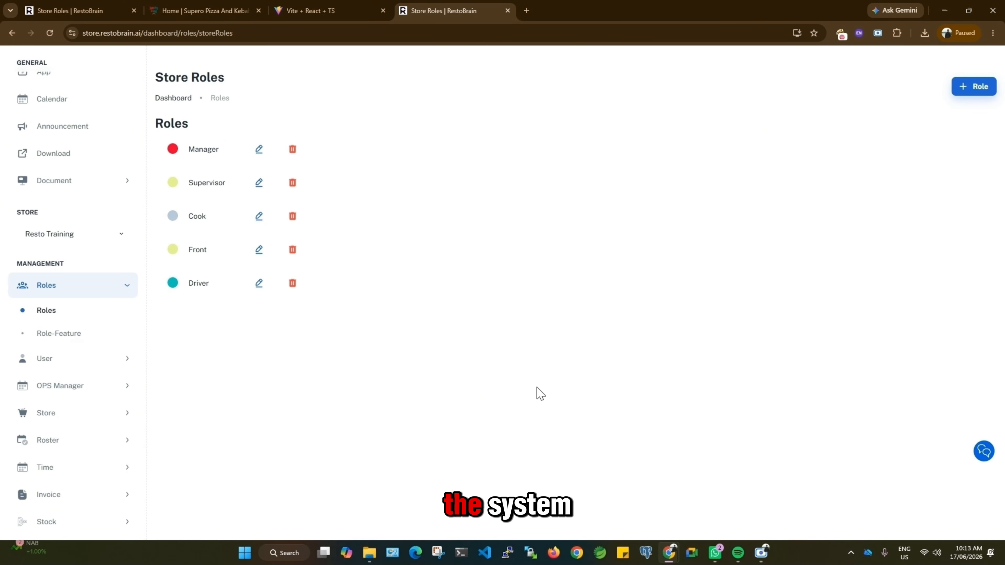
- Open the Request List page for the store's users
{"action": "left_click", "coordinate": [36, 358]}
{"action": "scroll", "coordinate": [79, 380], "scroll_direction": "down", "scroll_amount": 1}
{"action": "scroll", "coordinate": [104, 378], "scroll_direction": "down", "scroll_amount": 2}
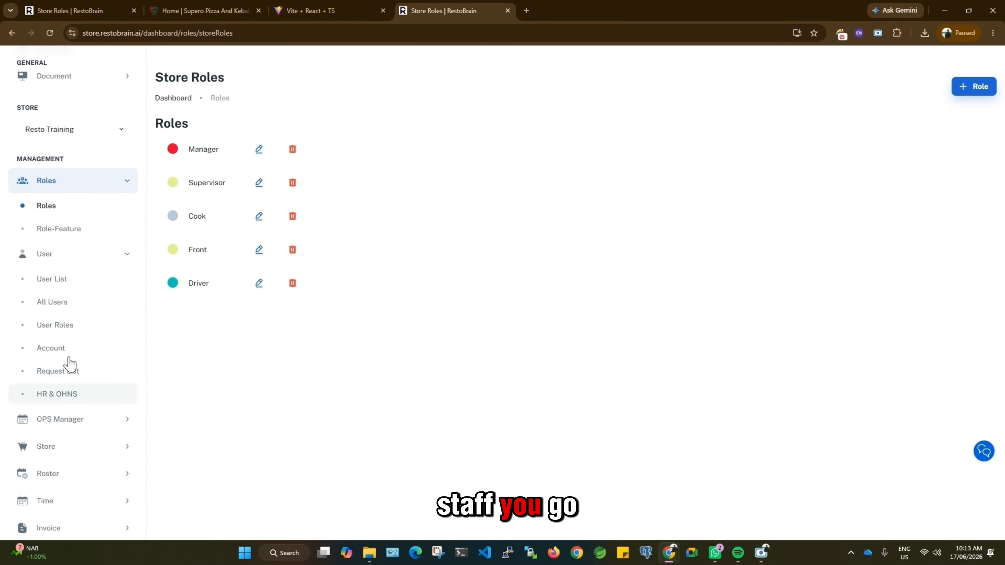
{"action": "left_click", "coordinate": [58, 372]}
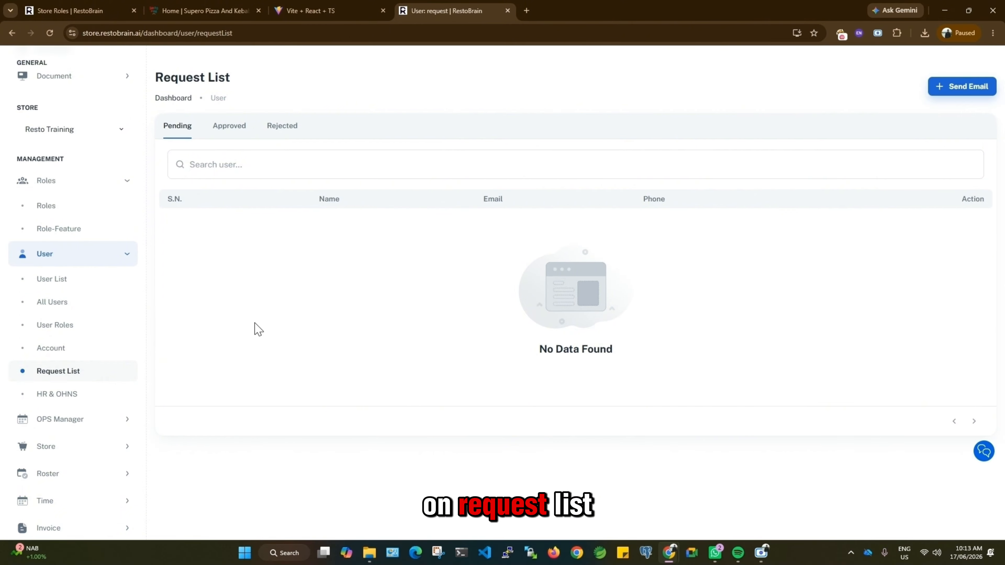
- Send a request email to a new staff member, entering the person's name and email address
{"action": "left_click", "coordinate": [966, 92]}
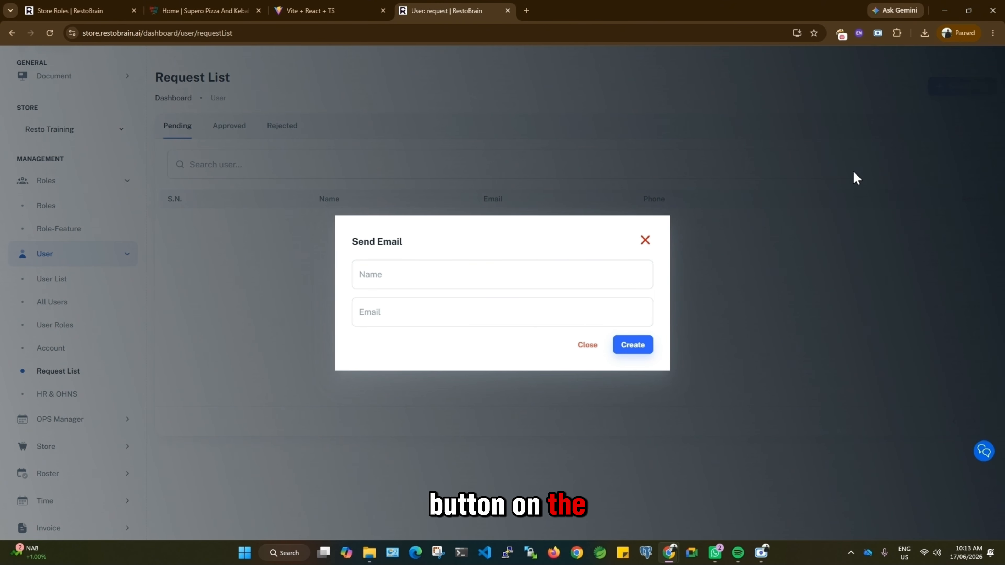
{"action": "left_click", "coordinate": [424, 274]}
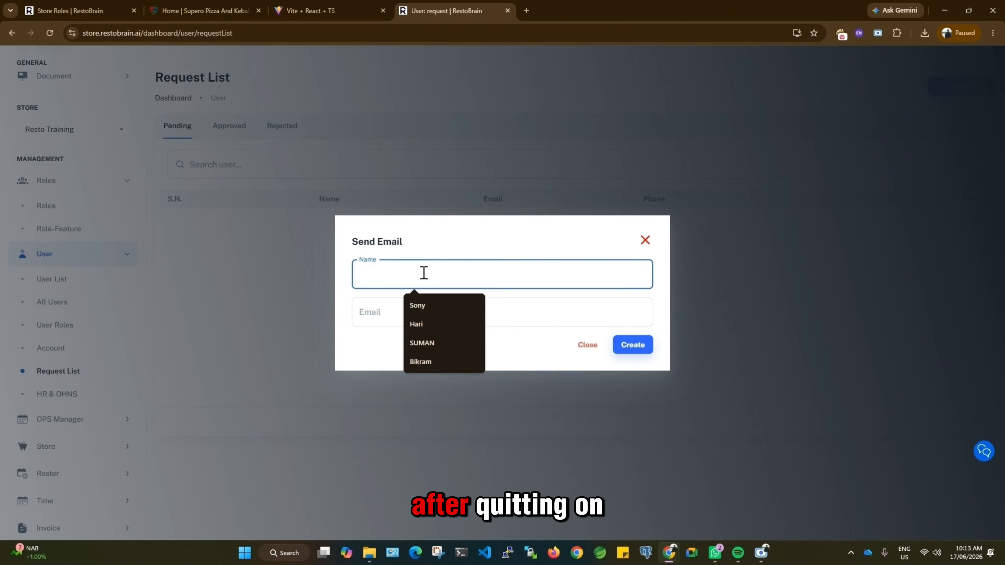
{"action": "type", "text": "Bikr"}
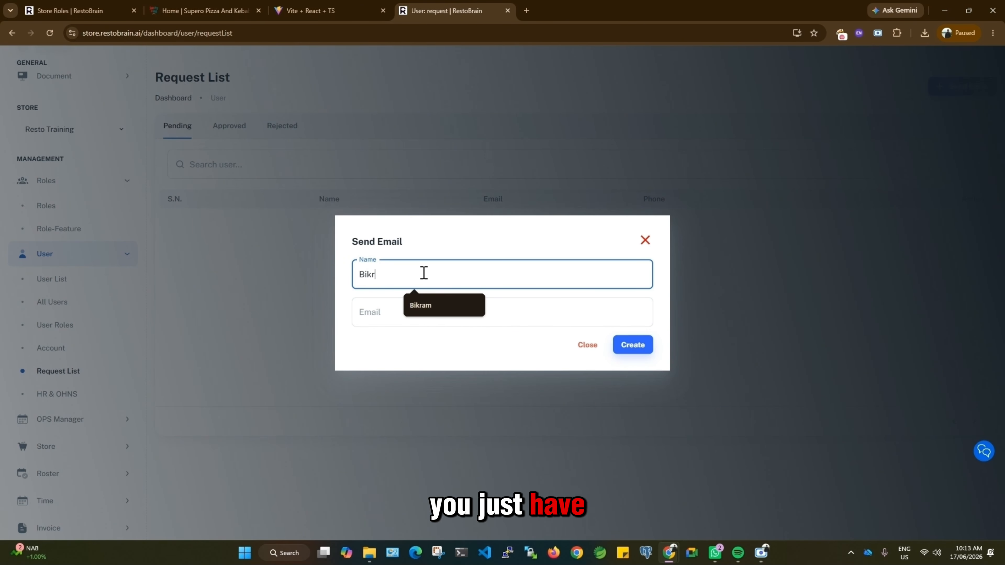
{"action": "type", "text": "am"}
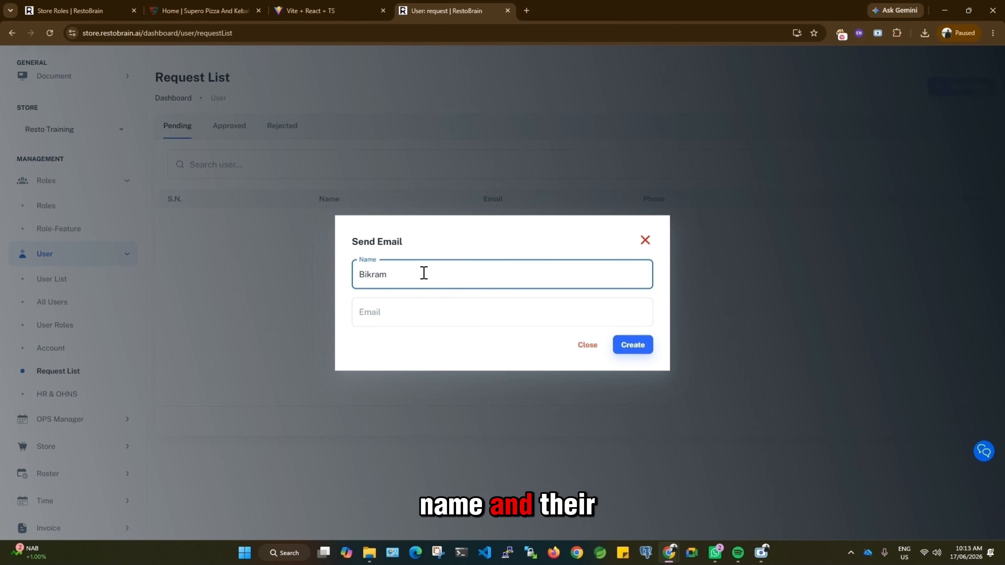
{"action": "left_click", "coordinate": [431, 318]}
{"action": "left_click", "coordinate": [448, 342]}
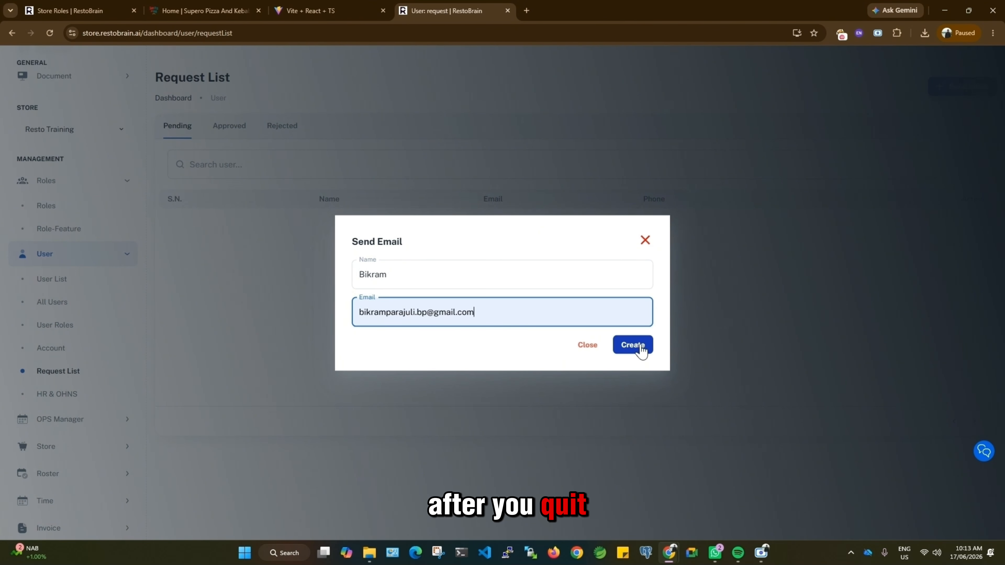
{"action": "left_click", "coordinate": [641, 346]}
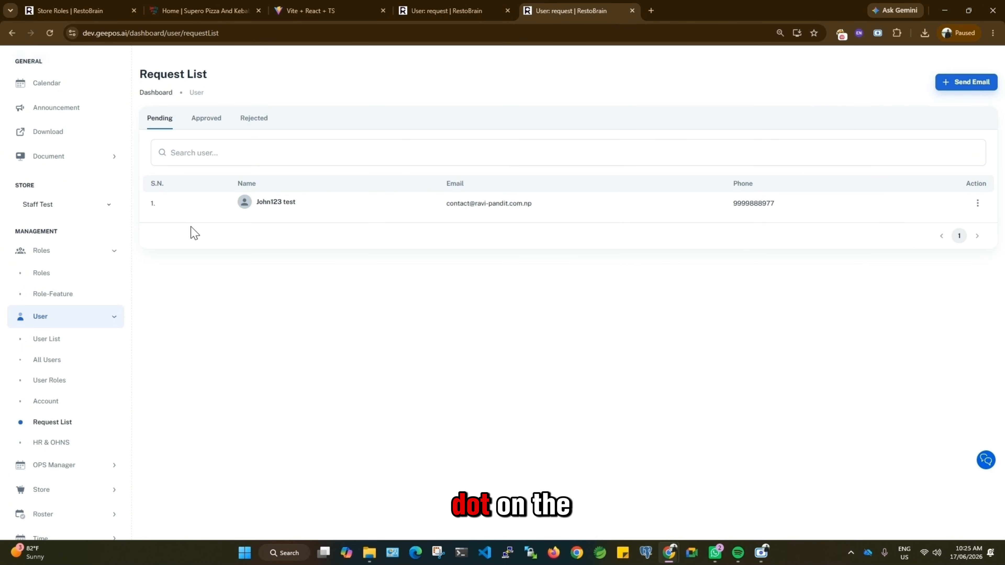
- View the pending staff request and accept its User Information to continue to Roles & Pay
{"action": "left_click", "coordinate": [977, 203]}
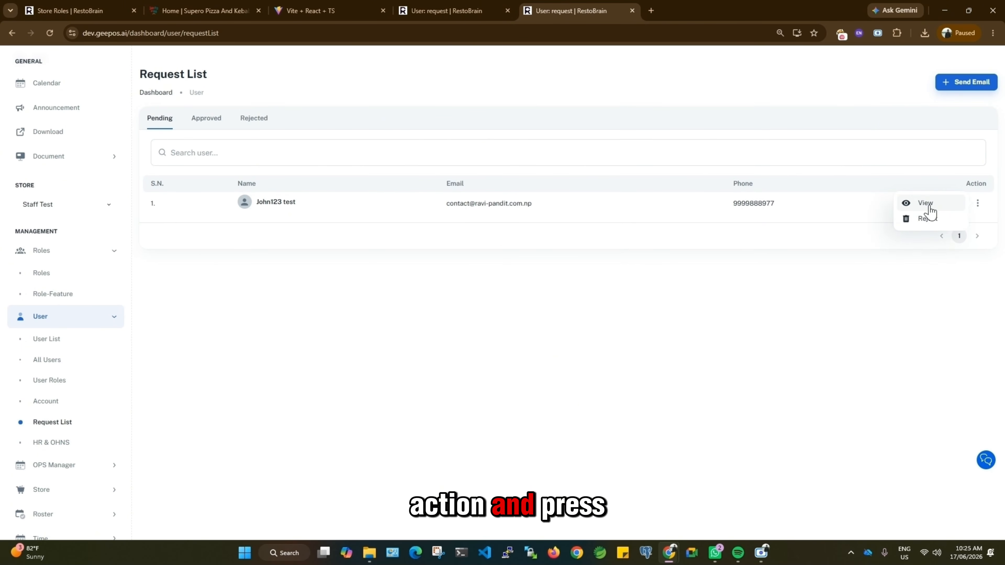
{"action": "left_click", "coordinate": [928, 207]}
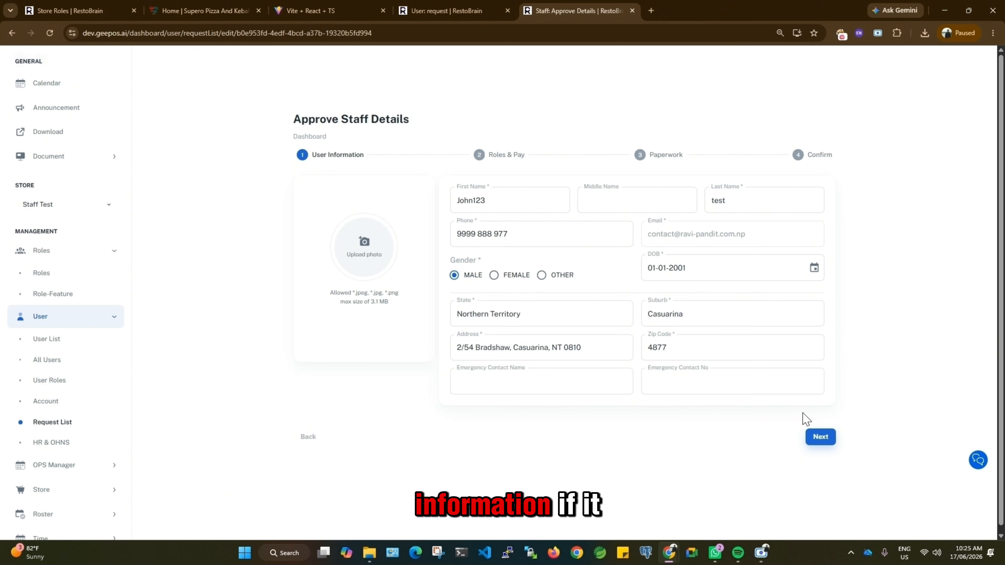
{"action": "left_click", "coordinate": [823, 438]}
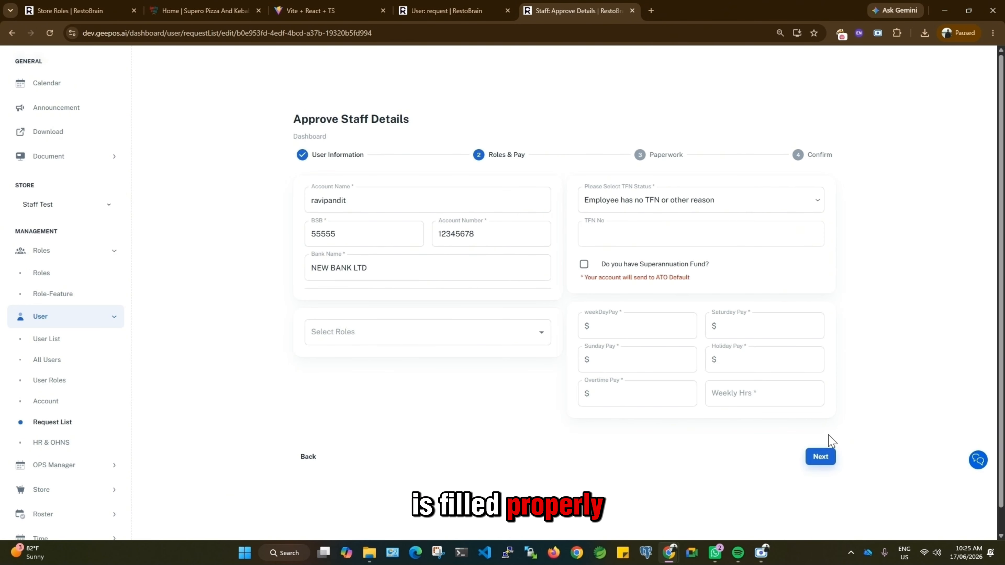
- Assign the Delivery driver and Manager roles to the staff member
{"action": "left_click", "coordinate": [365, 335]}
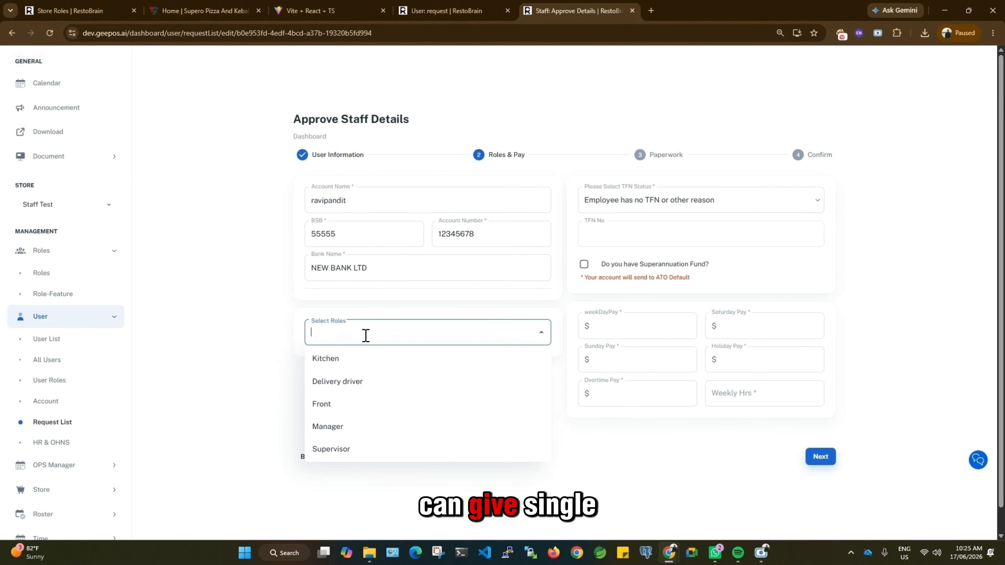
{"action": "left_click", "coordinate": [342, 390]}
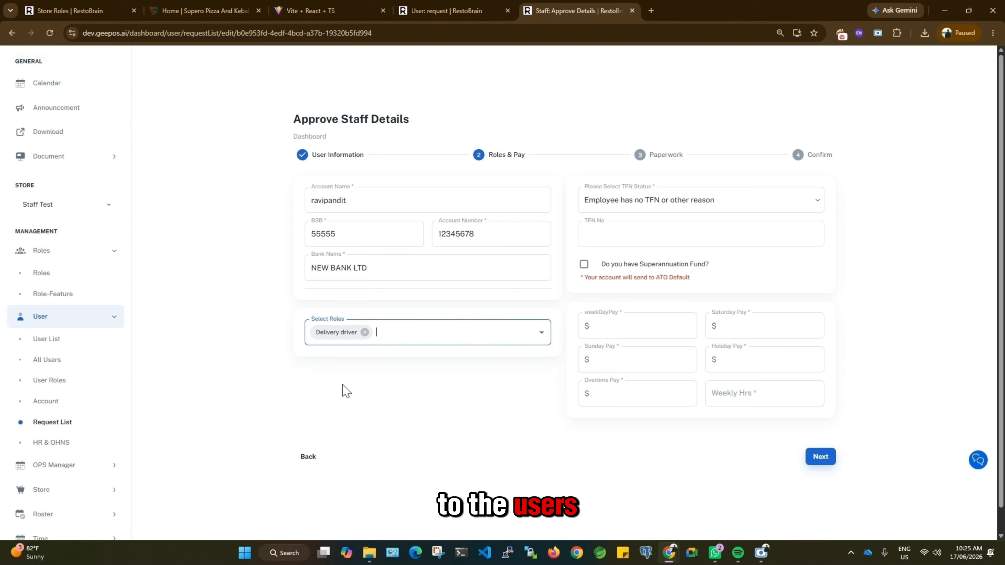
{"action": "left_click", "coordinate": [436, 336]}
{"action": "left_click", "coordinate": [361, 429]}
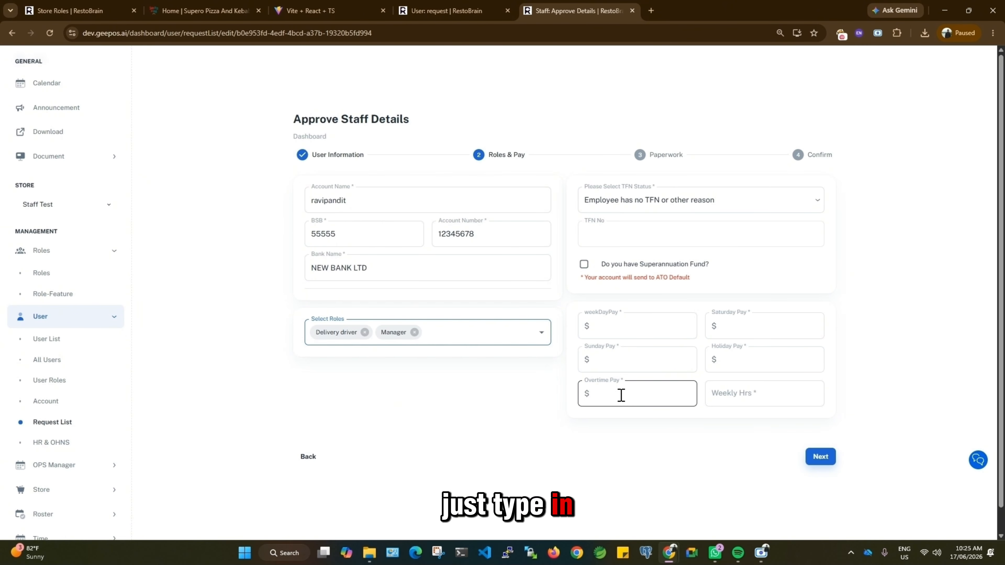
- Set pay to $35 weekday, $42 Saturday and Sunday, $70 holiday and overtime with 30 weekly hours, and continue past Paperwork with both options unticked
{"action": "left_click", "coordinate": [617, 329]}
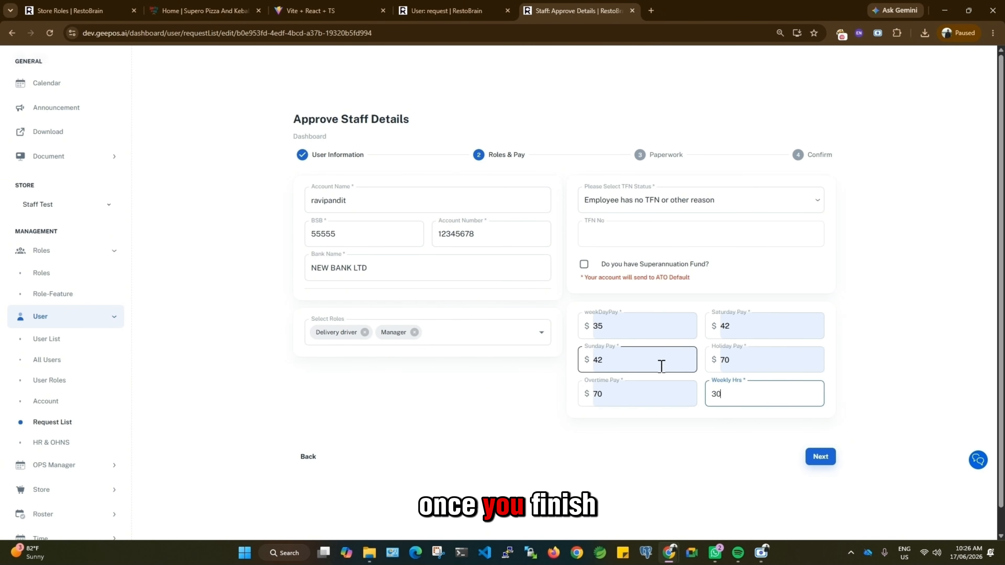
{"action": "left_click", "coordinate": [821, 460]}
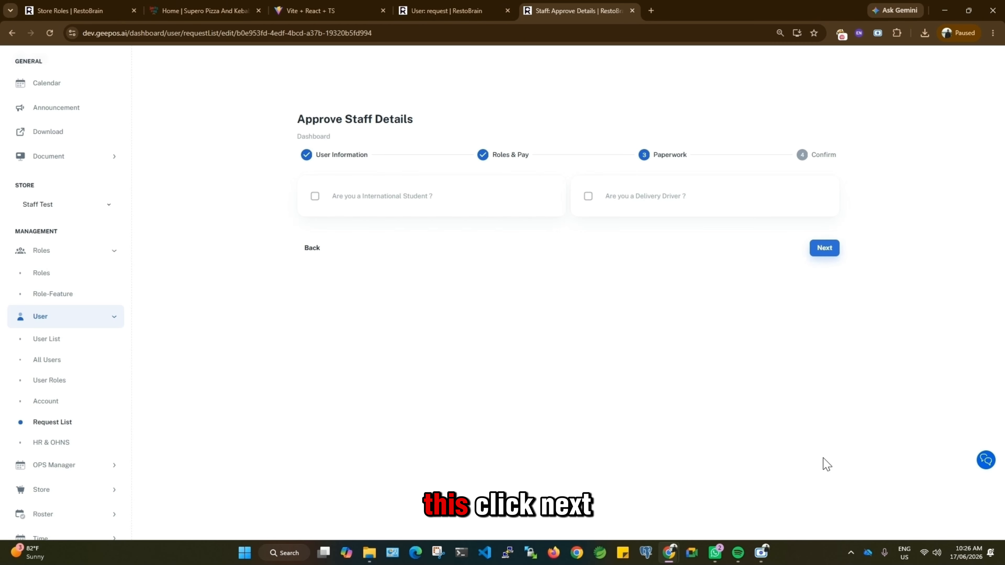
{"action": "left_click", "coordinate": [826, 252]}
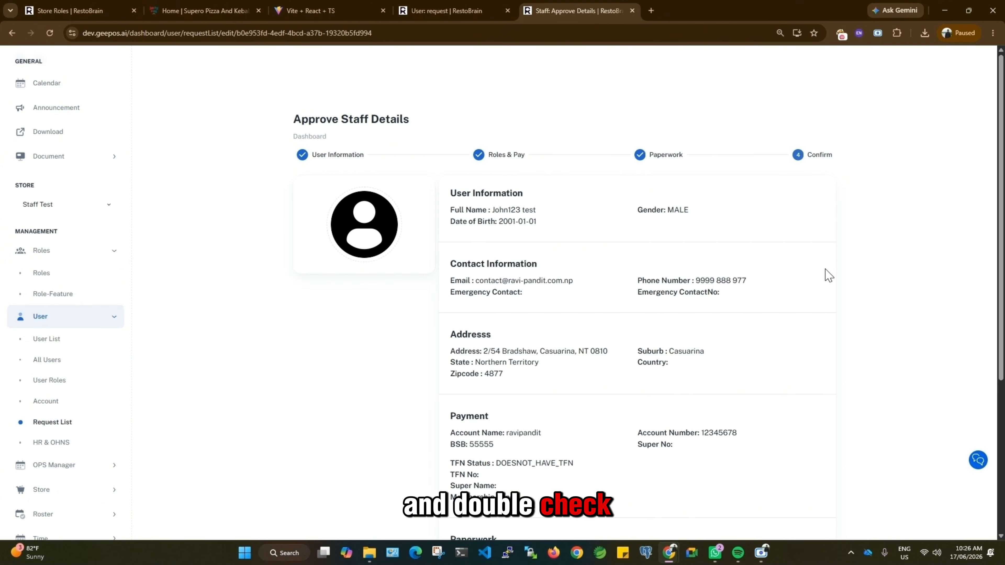
- Review the staff member's full details on the Confirm stage and approve the request
{"action": "scroll", "coordinate": [647, 276], "scroll_direction": "down", "scroll_amount": 5}
{"action": "scroll", "coordinate": [635, 288], "scroll_direction": "up", "scroll_amount": 5}
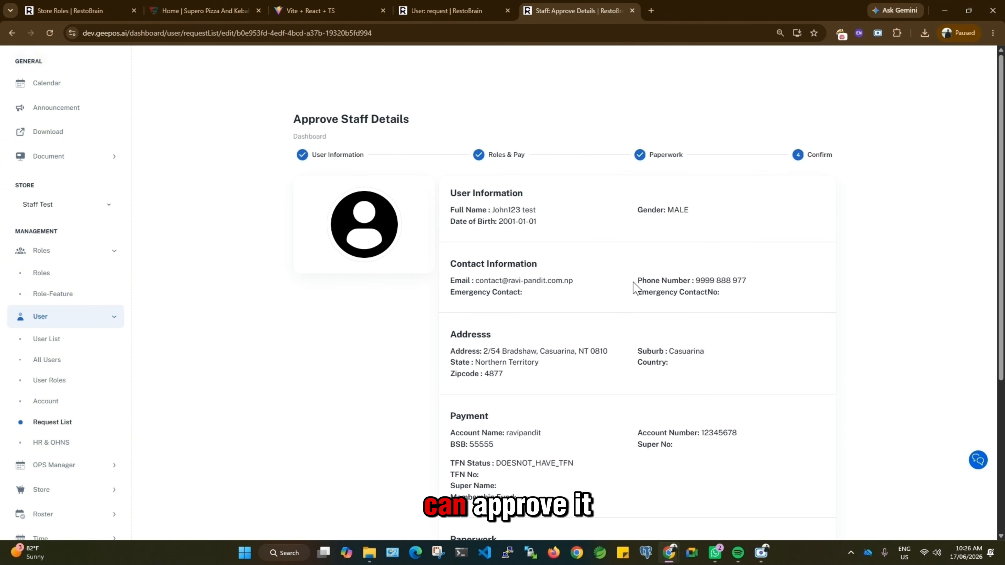
{"action": "scroll", "coordinate": [639, 281], "scroll_direction": "down", "scroll_amount": 5}
{"action": "left_click", "coordinate": [820, 435]}
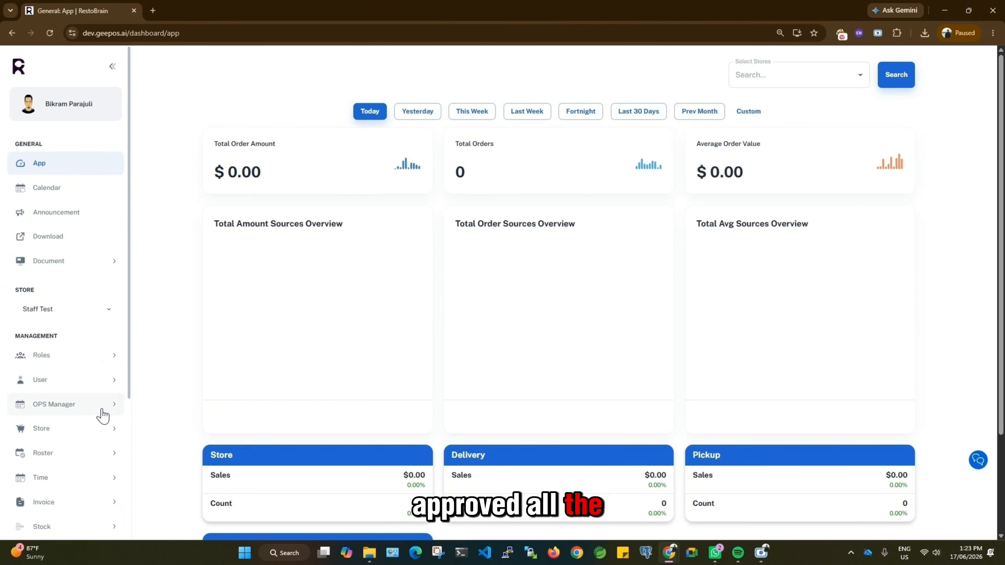
- Open the User List to check the store's active users
{"action": "left_click", "coordinate": [88, 390]}
{"action": "left_click", "coordinate": [81, 401]}
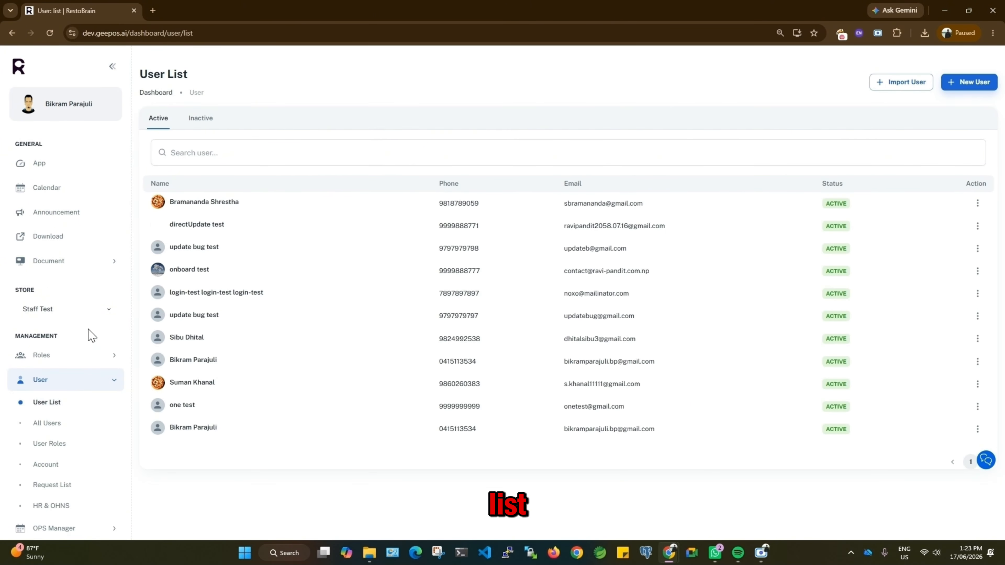
{"action": "left_click", "coordinate": [112, 380]}
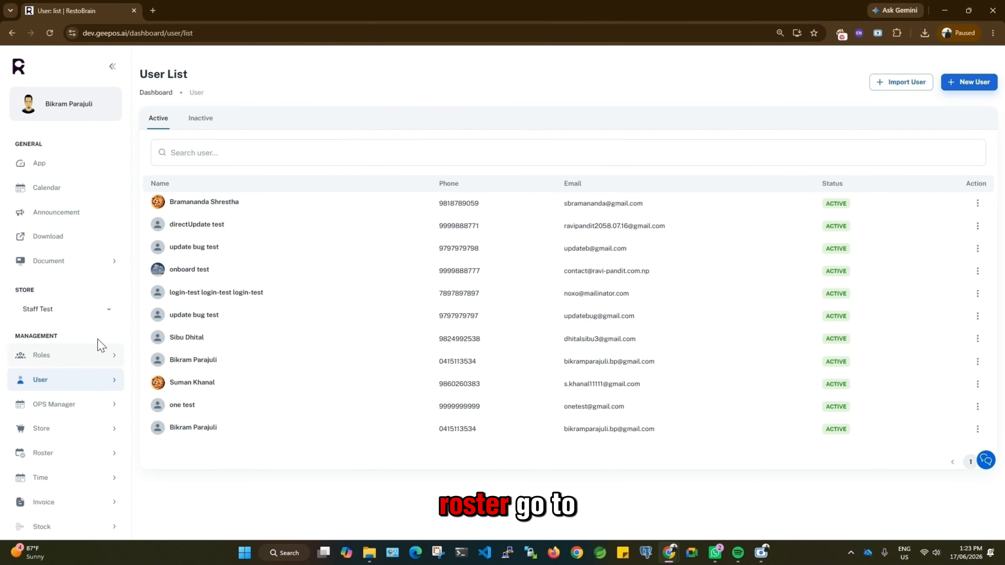
- Open the weekly Roster list for the Staff Test store
{"action": "scroll", "coordinate": [97, 346], "scroll_direction": "down", "scroll_amount": 5}
{"action": "left_click", "coordinate": [74, 264]}
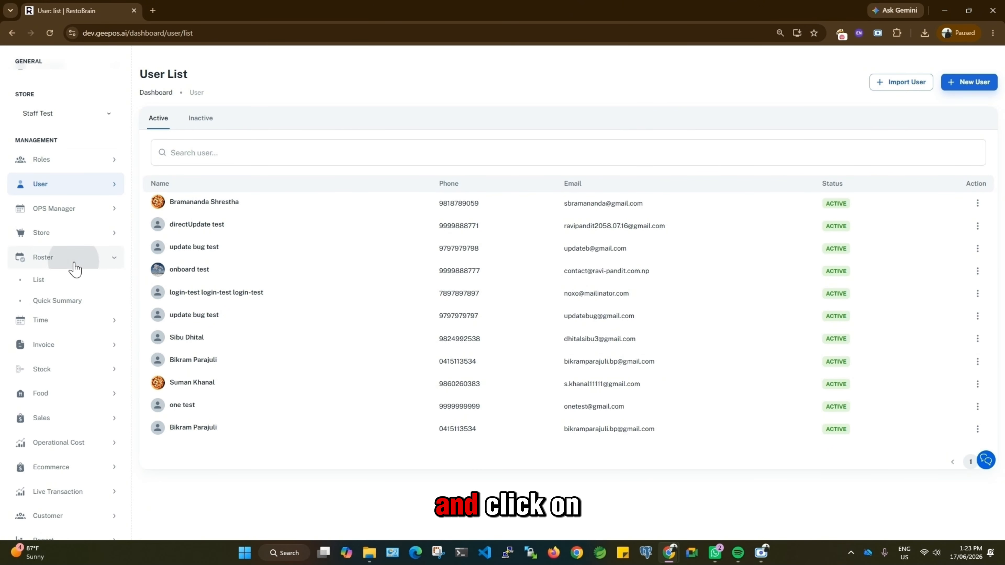
{"action": "left_click", "coordinate": [71, 282]}
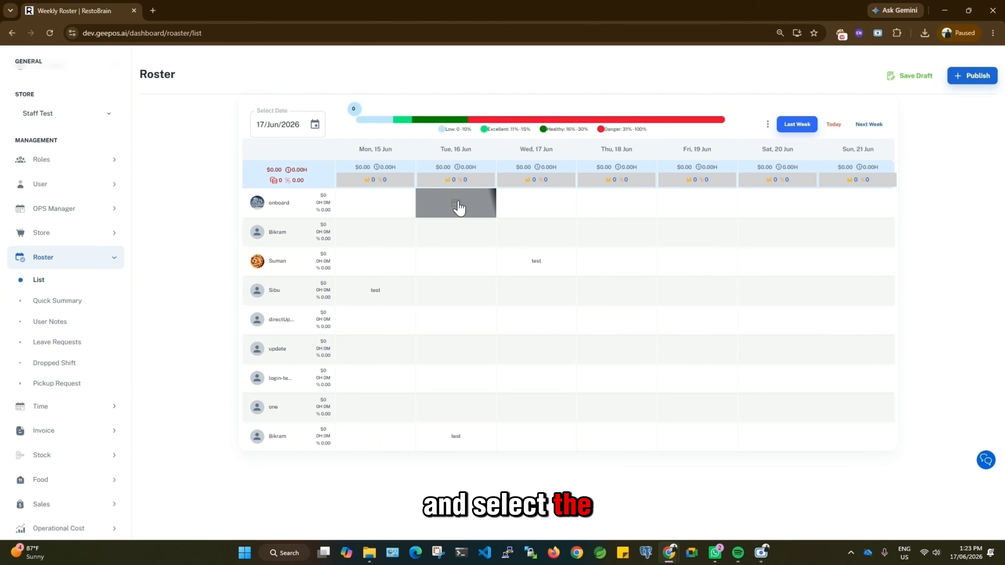
- Create a Supervisor shift from 03:00 pm to 09:00 pm on Tuesday, 16 June for the onboard user, and copy it to Thursday, 18 June
{"action": "left_click", "coordinate": [455, 206]}
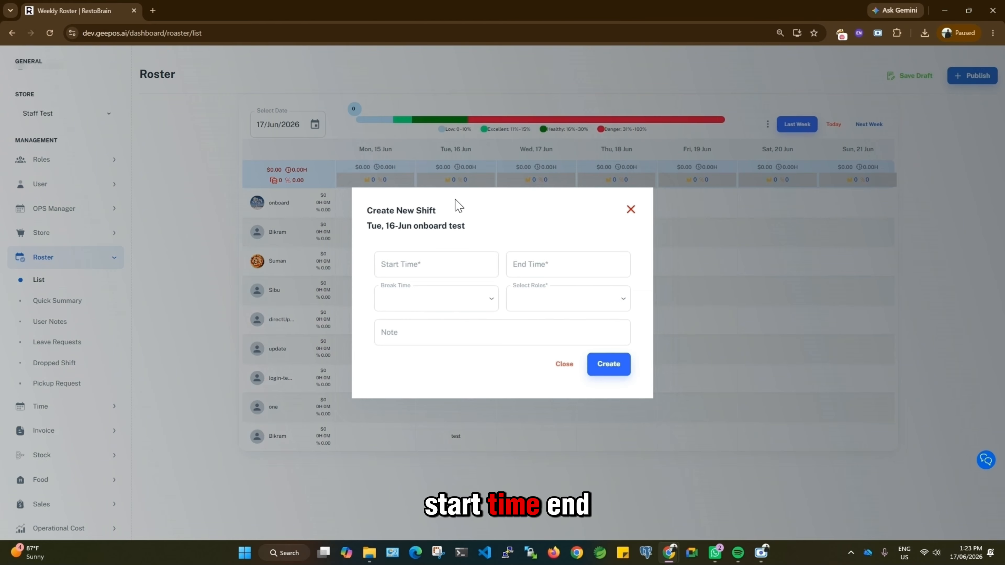
{"action": "left_click", "coordinate": [441, 272]}
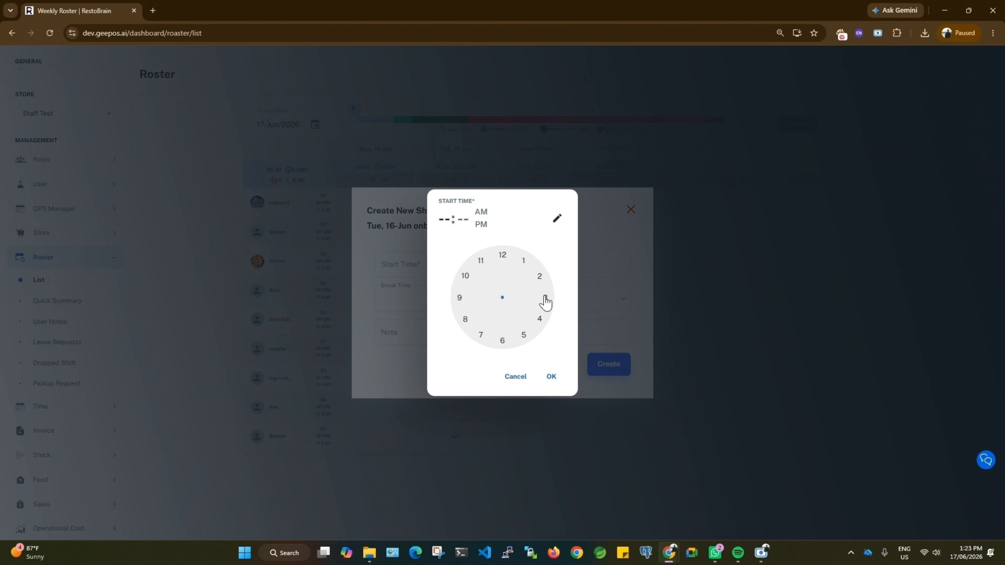
{"action": "left_click", "coordinate": [544, 297]}
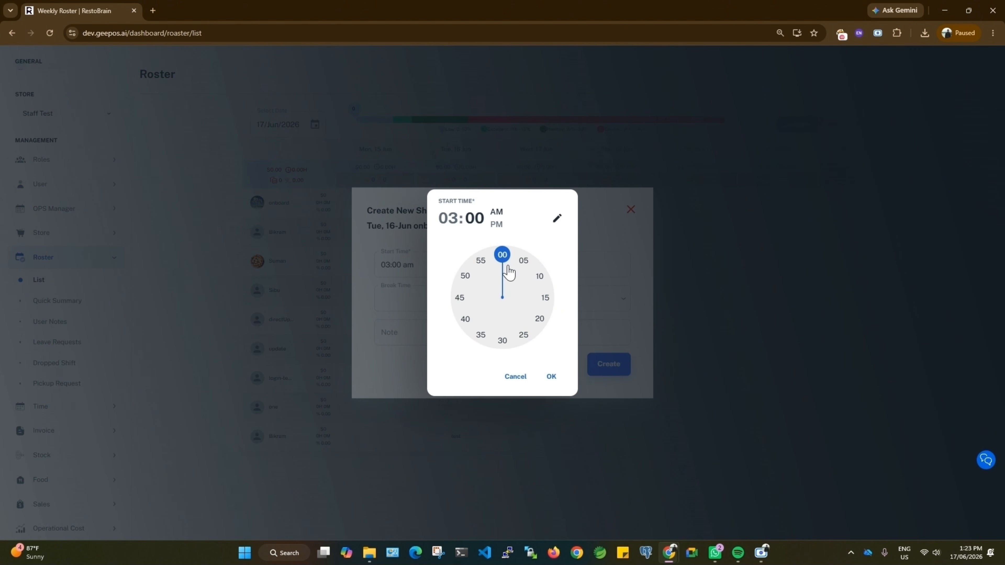
{"action": "left_click", "coordinate": [550, 377]}
{"action": "left_click", "coordinate": [568, 269]}
{"action": "left_click", "coordinate": [460, 301]}
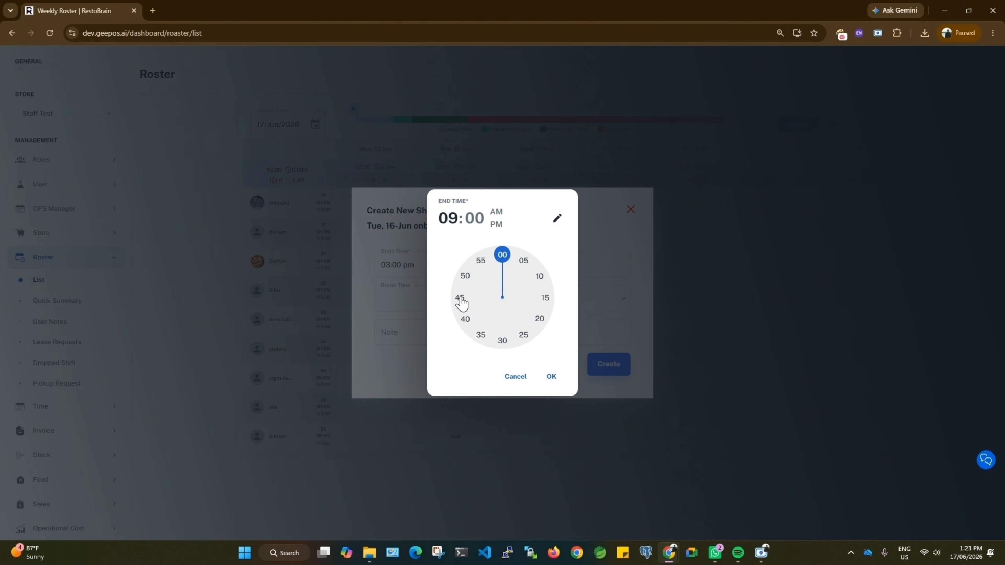
{"action": "left_click", "coordinate": [550, 376]}
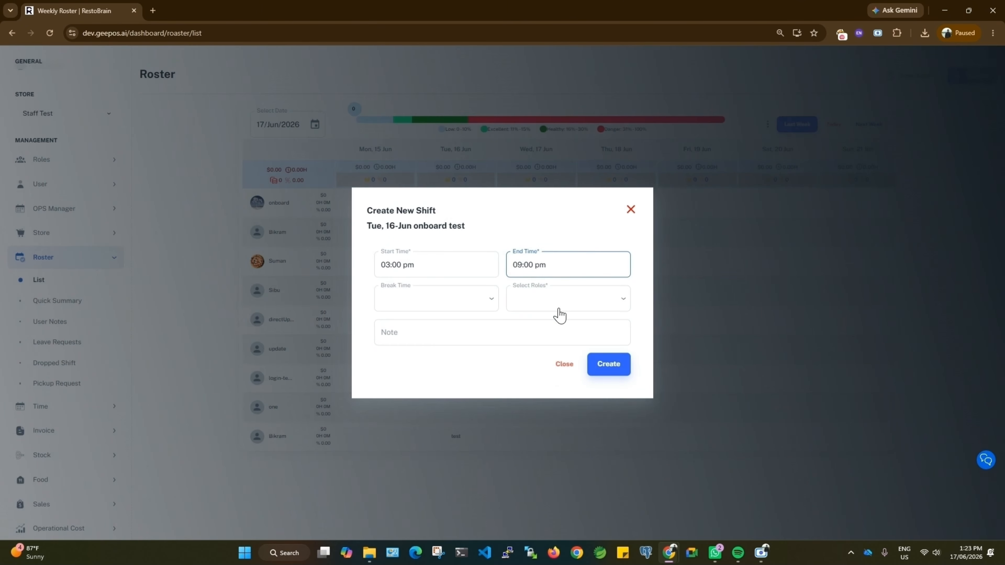
{"action": "left_click", "coordinate": [558, 305]}
{"action": "left_click", "coordinate": [549, 338]}
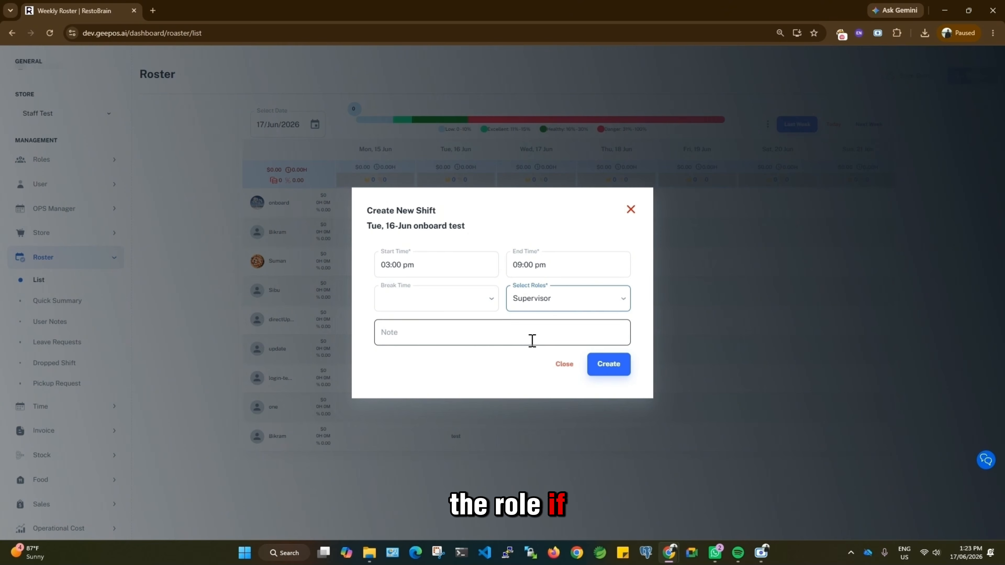
{"action": "left_click", "coordinate": [608, 364]}
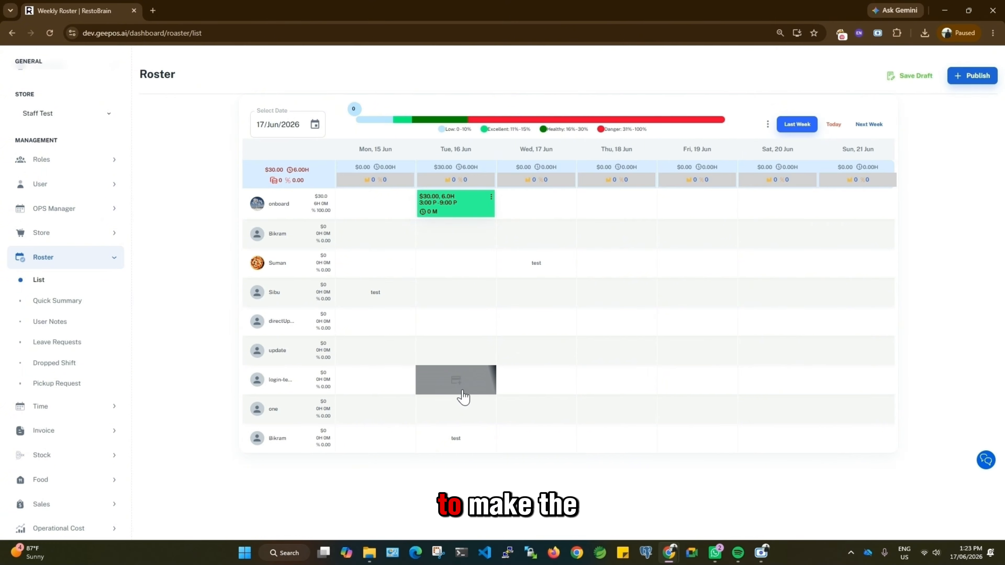
{"action": "left_click_drag", "start_coordinate": [461, 212], "coordinate": [618, 218]}
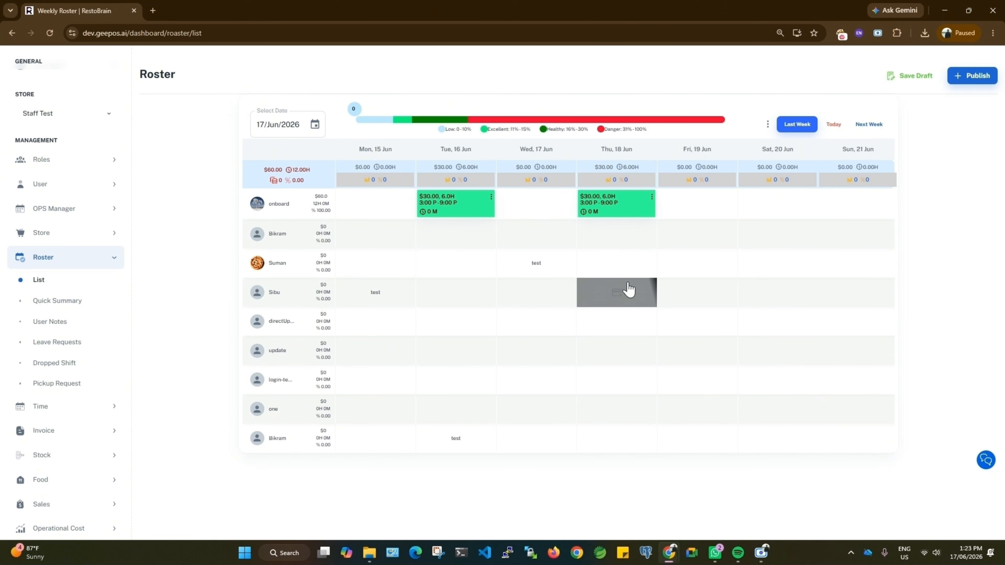
- Copy the onboard user's Tuesday shift to the staff member directly below with the Manager role, and duplicate that shift to Wednesday, 17 June
{"action": "left_click_drag", "start_coordinate": [453, 204], "coordinate": [452, 241]}
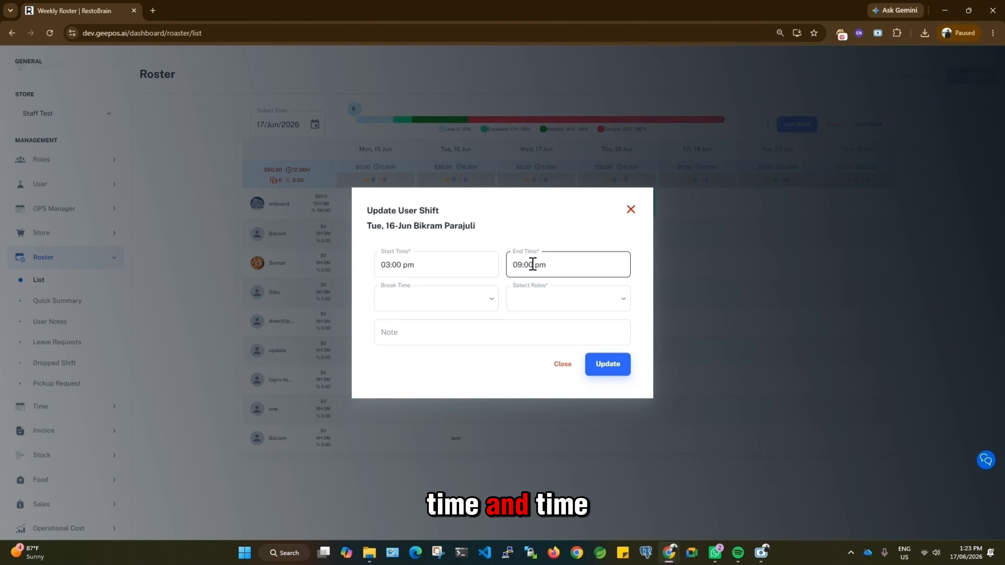
{"action": "left_click", "coordinate": [552, 304]}
{"action": "left_click", "coordinate": [547, 331]}
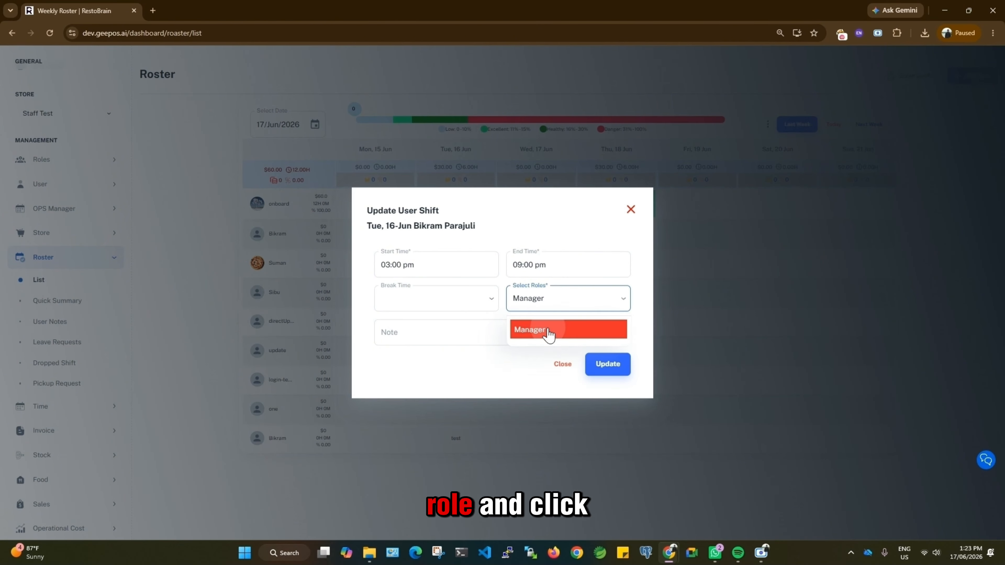
{"action": "left_click", "coordinate": [607, 363]}
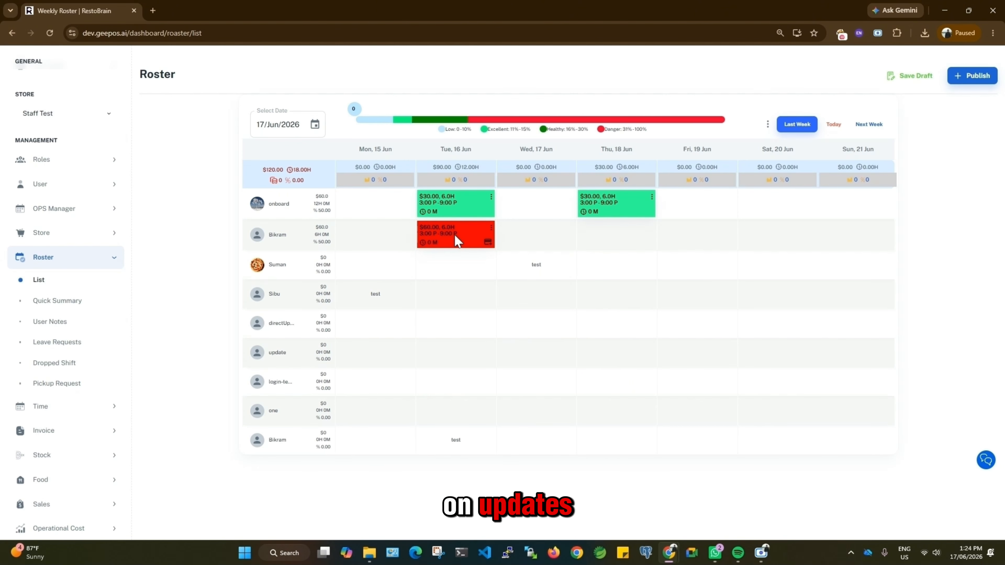
{"action": "left_click_drag", "start_coordinate": [456, 239], "coordinate": [536, 243]}
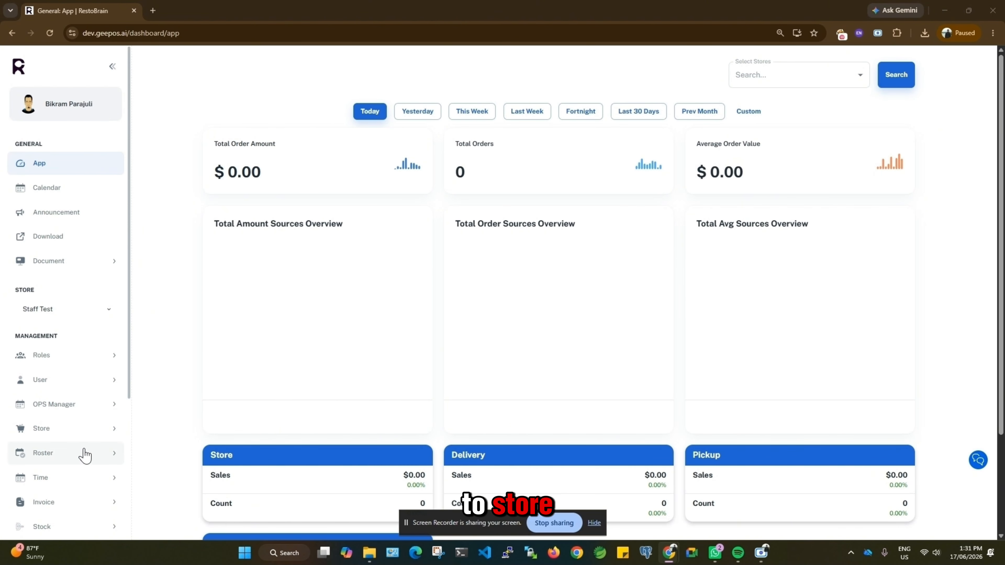
- Open the store's Zones details with the labour and food zone allocations
{"action": "scroll", "coordinate": [83, 453], "scroll_direction": "down", "scroll_amount": 3}
{"action": "left_click", "coordinate": [70, 329]}
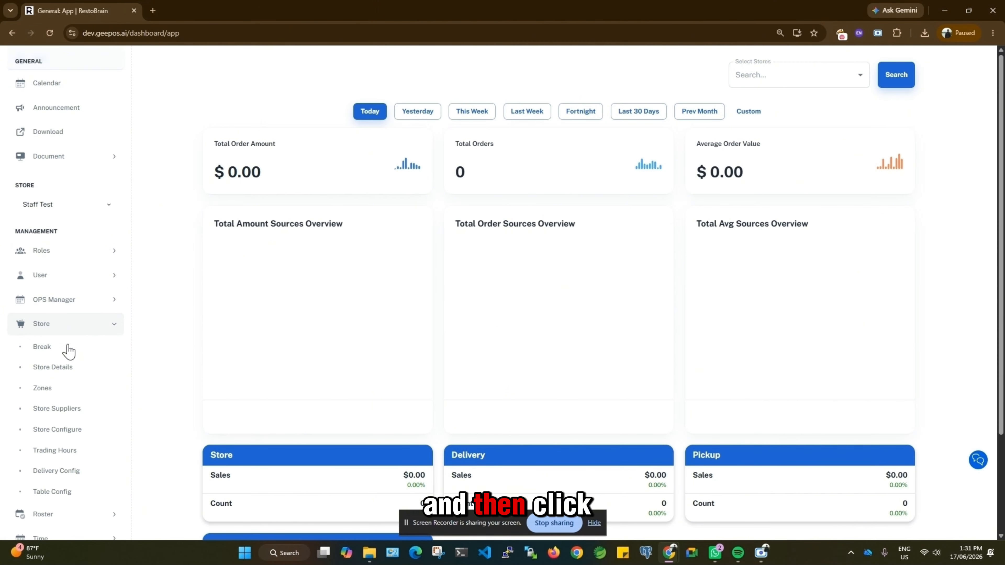
{"action": "left_click", "coordinate": [65, 396]}
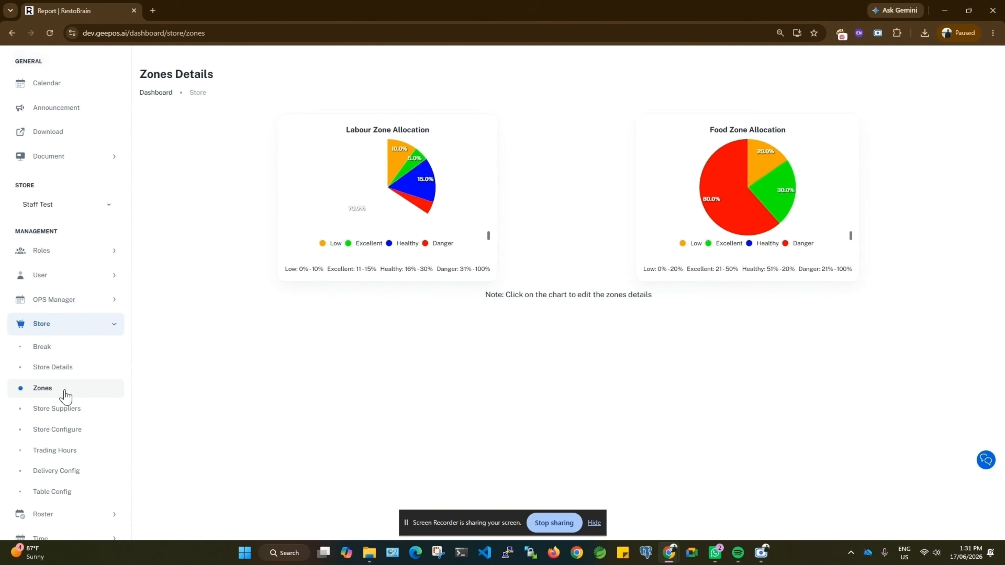
- Update the labour zone values to 15 for Low, 25 for Excellent and 32 for Healthy
{"action": "left_click", "coordinate": [396, 176]}
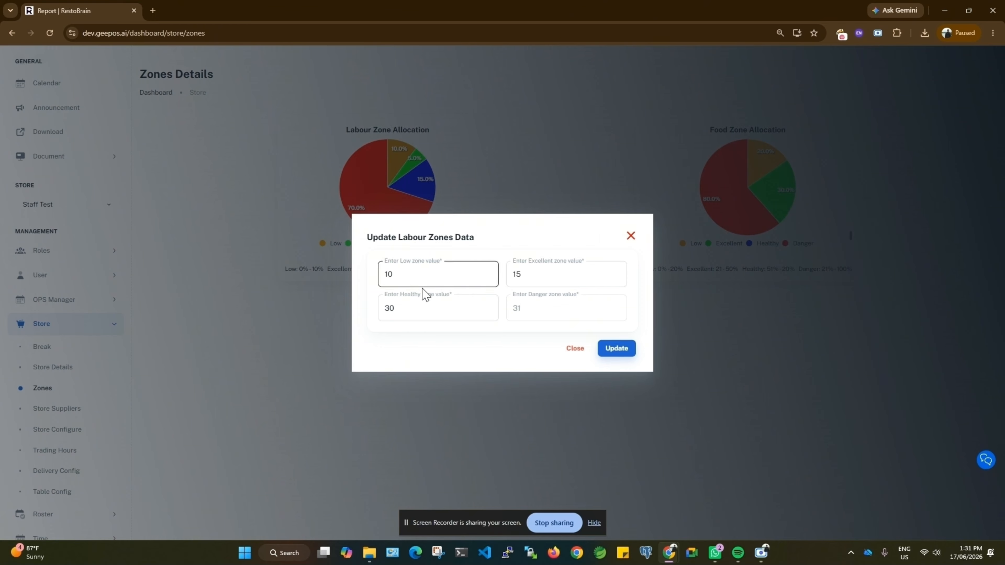
{"action": "left_click", "coordinate": [541, 276]}
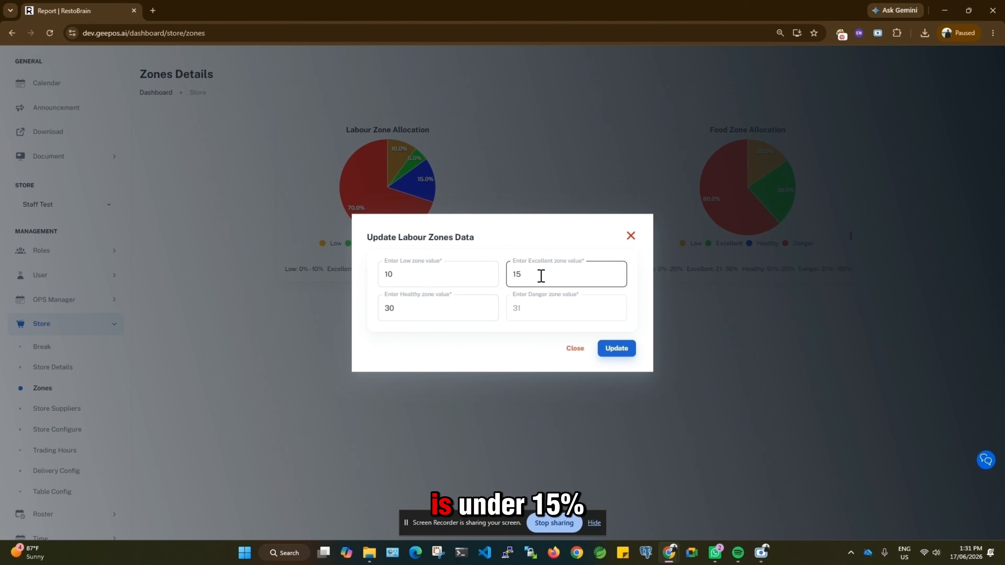
{"action": "left_click", "coordinate": [438, 305]}
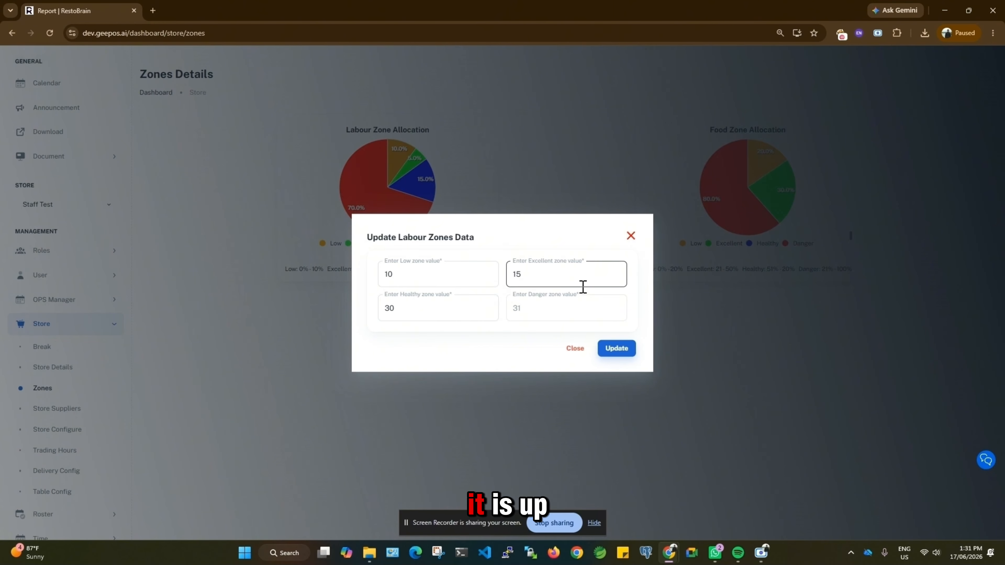
{"action": "left_click", "coordinate": [466, 296]}
{"action": "key", "text": "BackSpace"}
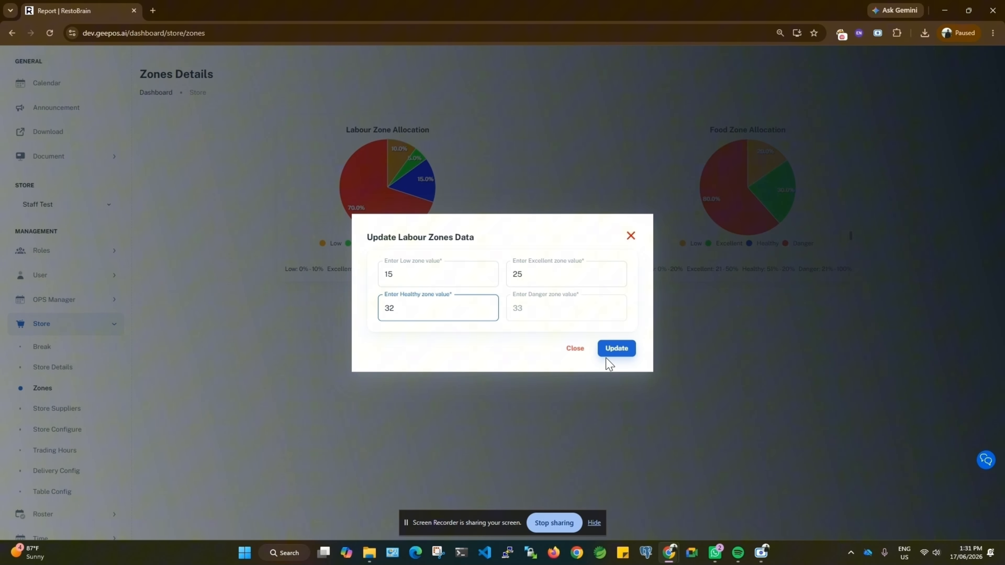
{"action": "left_click", "coordinate": [616, 351]}
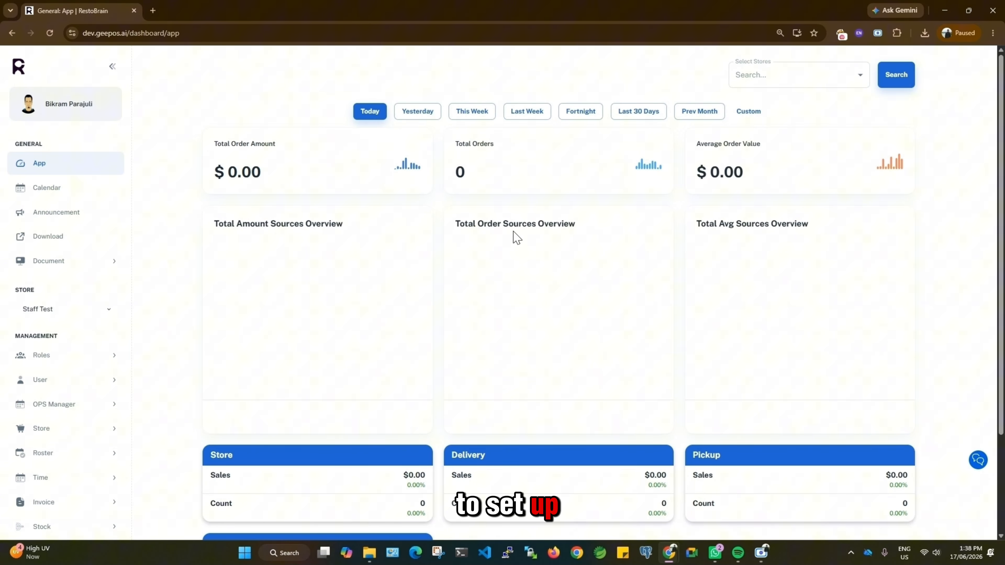
- Open the store's online Sales Platform list
{"action": "scroll", "coordinate": [63, 338], "scroll_direction": "down", "scroll_amount": 5}
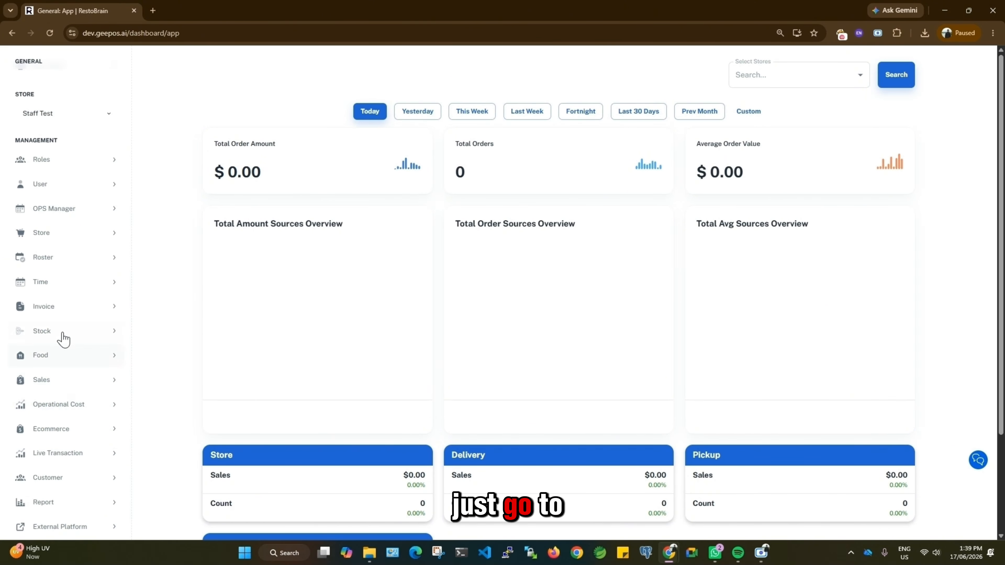
{"action": "left_click", "coordinate": [72, 383]}
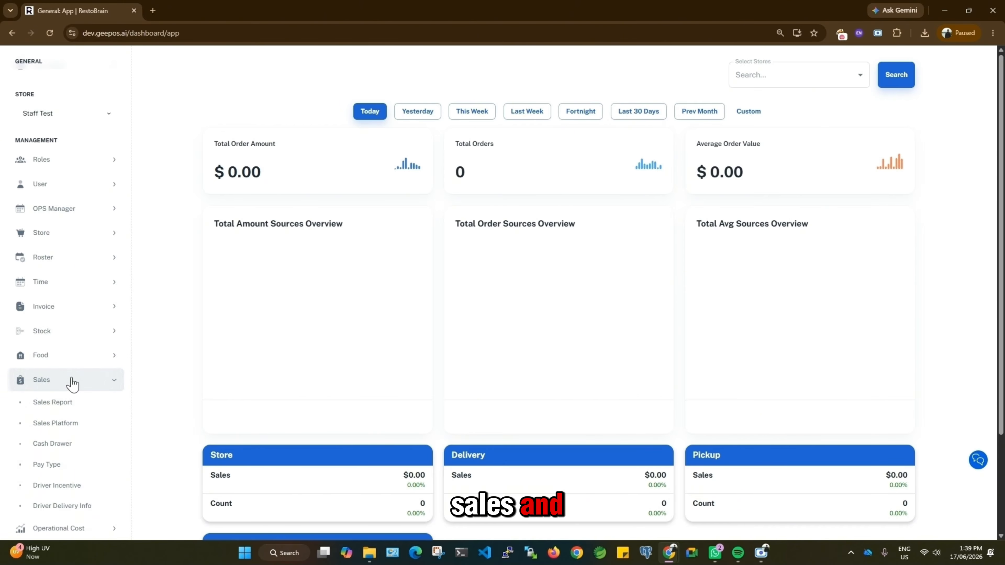
{"action": "scroll", "coordinate": [72, 378], "scroll_direction": "down", "scroll_amount": 3}
{"action": "left_click", "coordinate": [67, 324]}
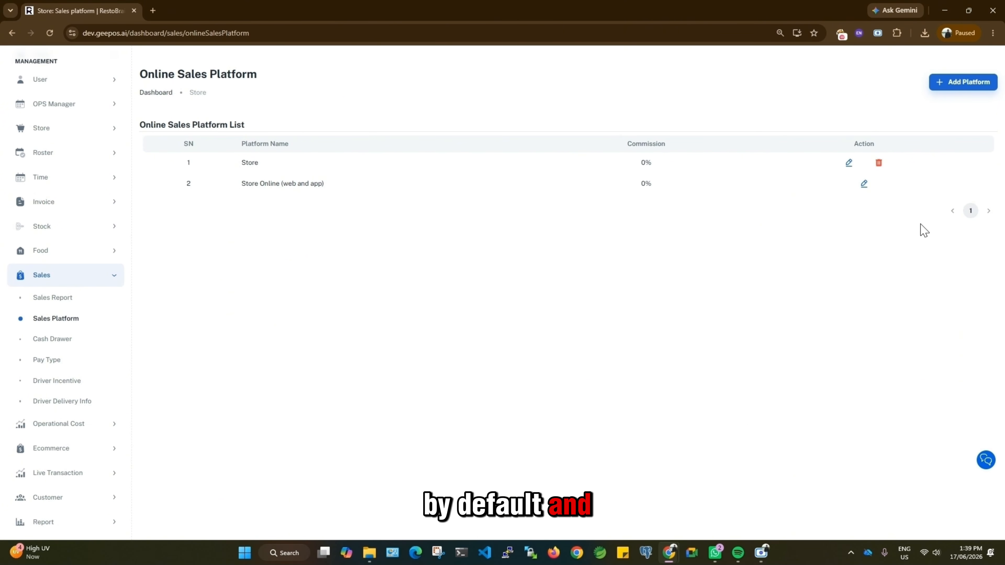
- Add uber and Doordash as online sales platforms, each with a 28% commission
{"action": "left_click", "coordinate": [961, 83]}
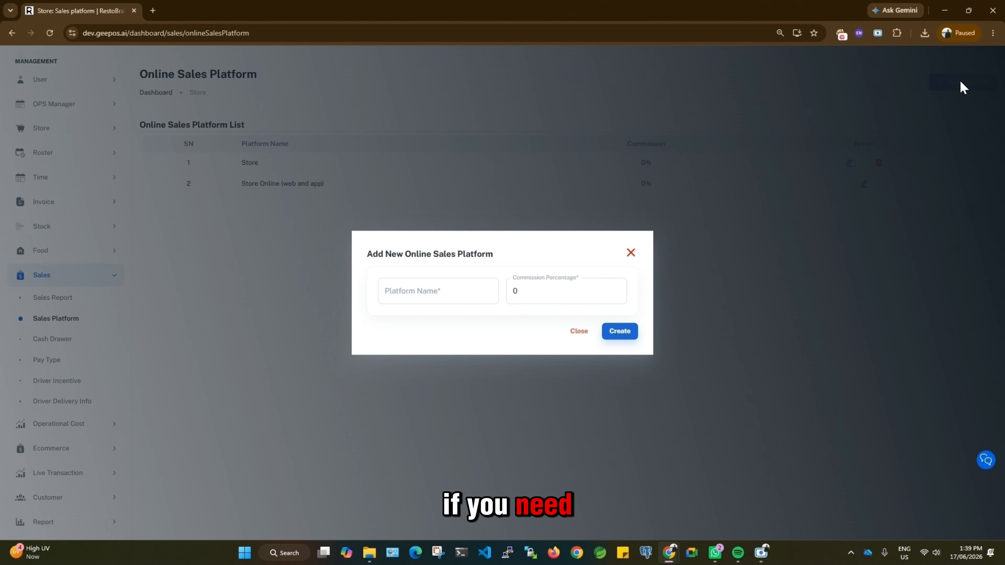
{"action": "left_click", "coordinate": [446, 288]}
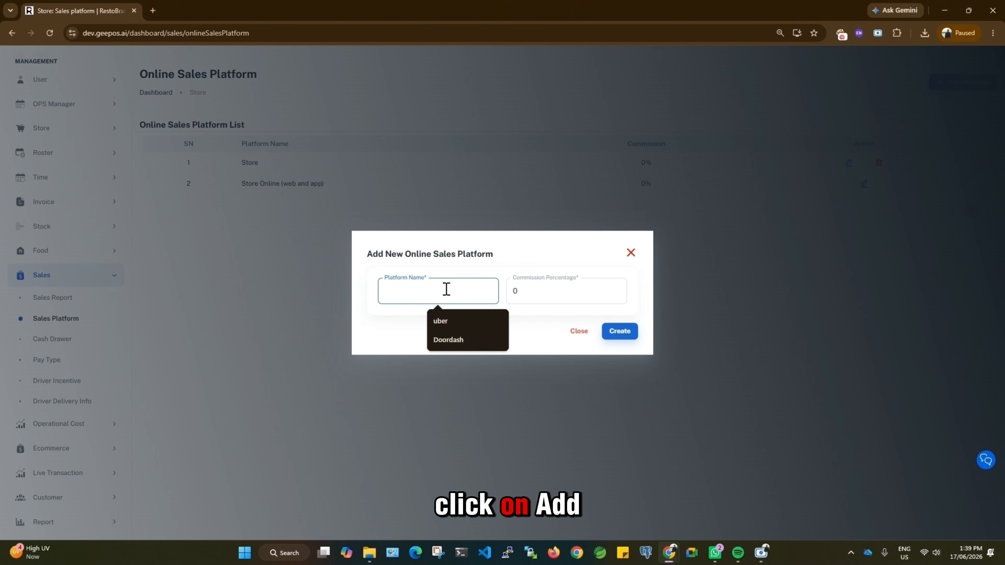
{"action": "left_click", "coordinate": [439, 321]}
{"action": "left_click", "coordinate": [539, 297]}
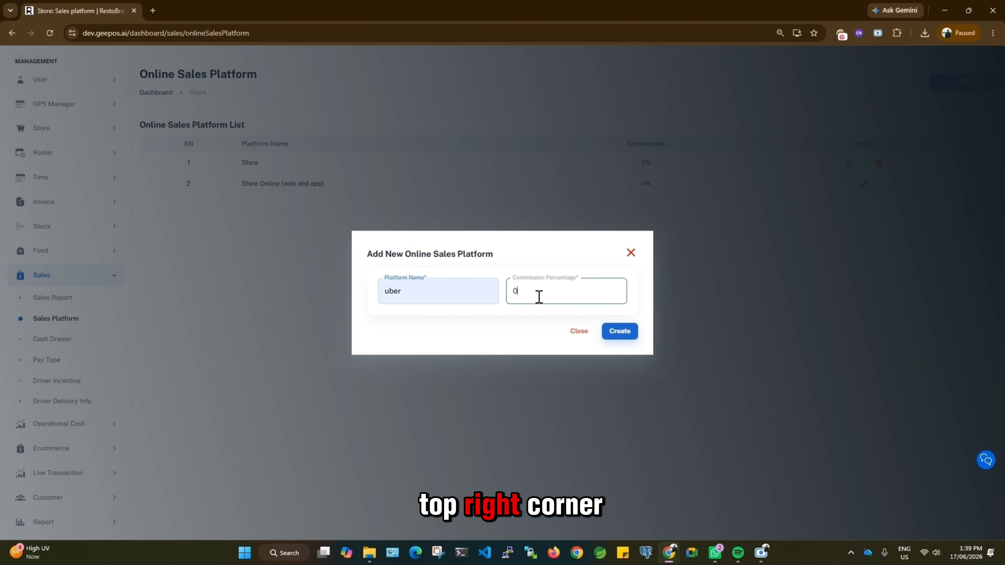
{"action": "double_click", "coordinate": [539, 297]}
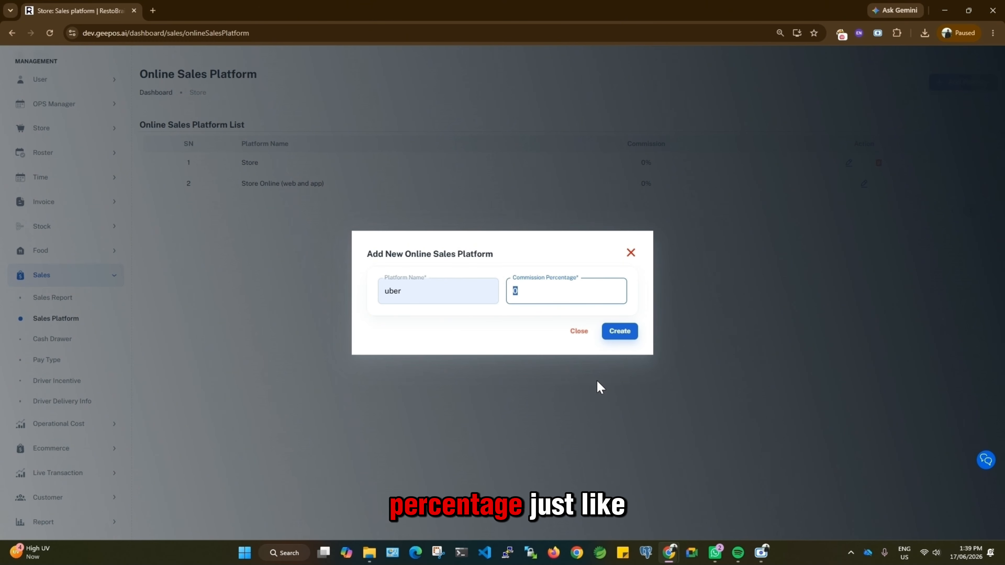
{"action": "type", "text": "28"}
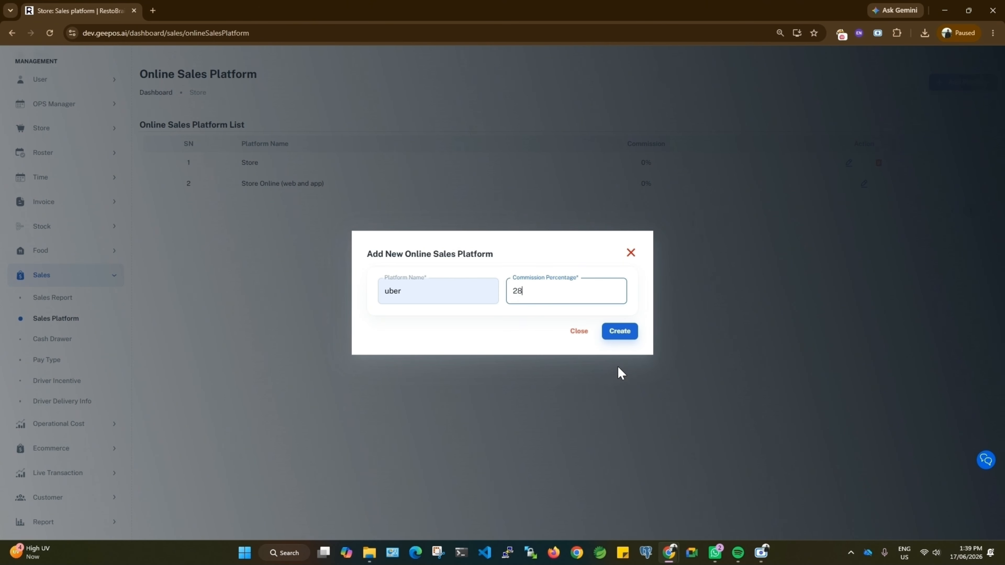
{"action": "left_click", "coordinate": [619, 333]}
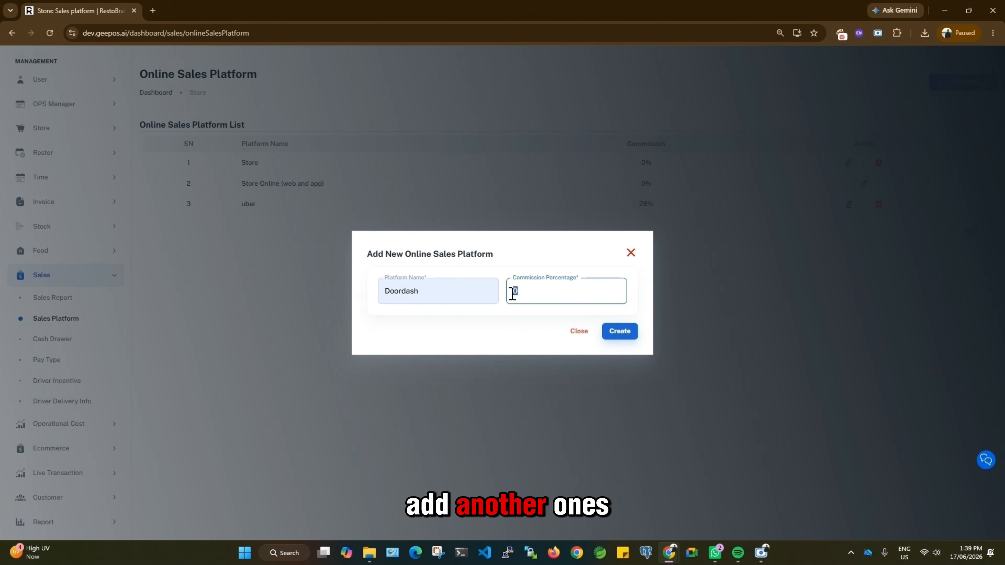
{"action": "type", "text": "8"}
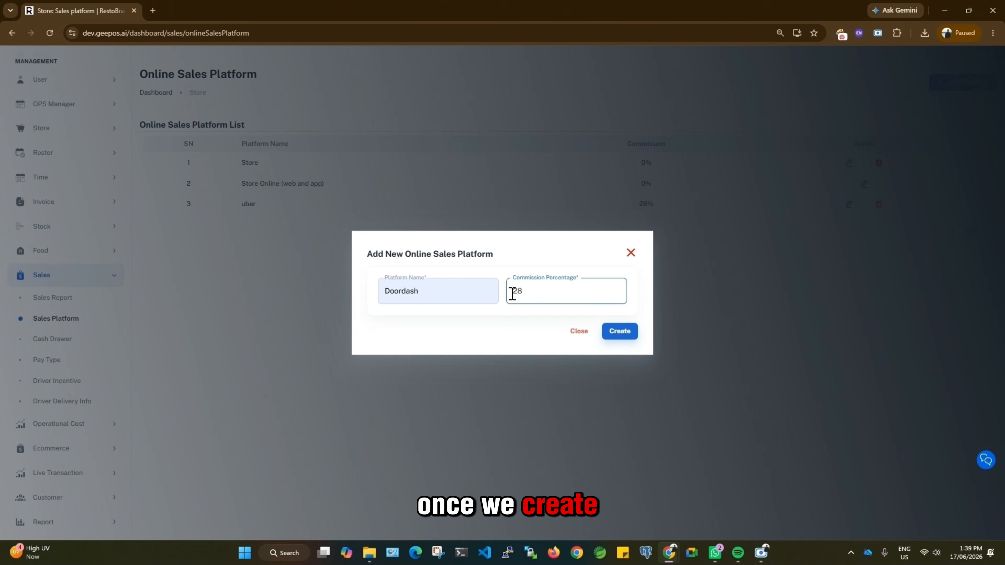
{"action": "left_click", "coordinate": [623, 334]}
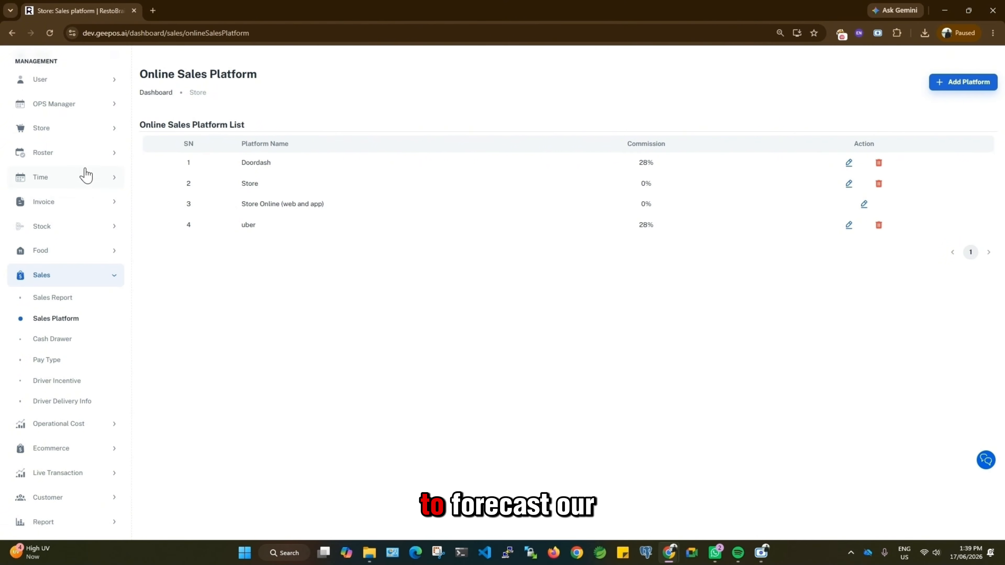
- In the weekly roster, update Monday 15 June's sales forecast to 1500 store sales, 250 Doordash, 300 uber and 150 store online
{"action": "left_click", "coordinate": [88, 158]}
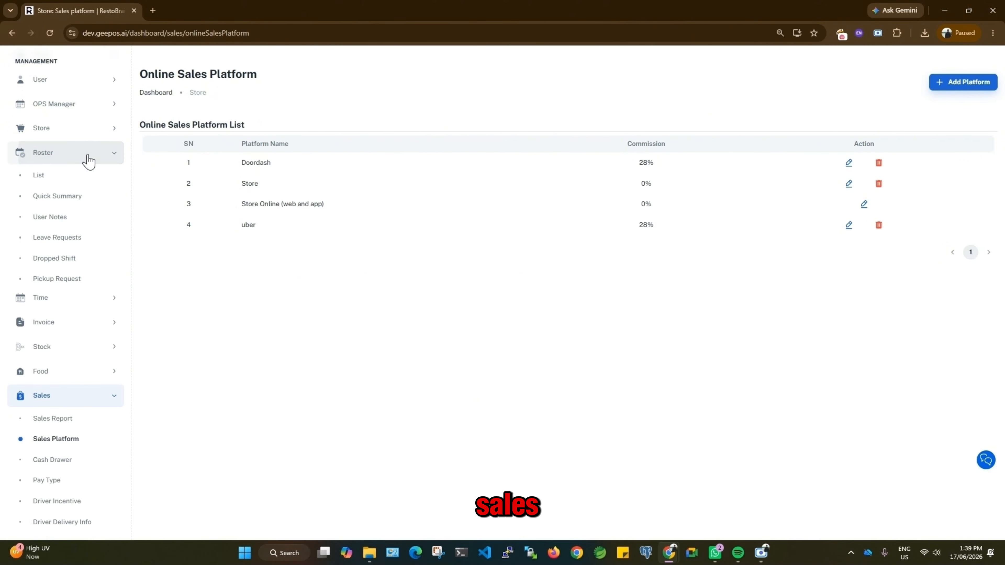
{"action": "left_click", "coordinate": [70, 176]}
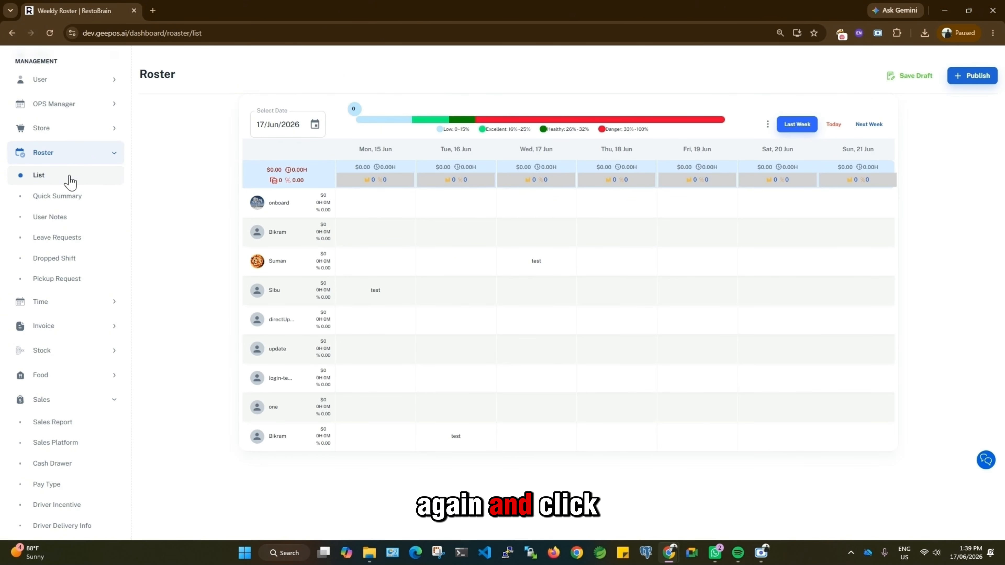
{"action": "left_click", "coordinate": [379, 182]}
{"action": "left_click", "coordinate": [415, 269]}
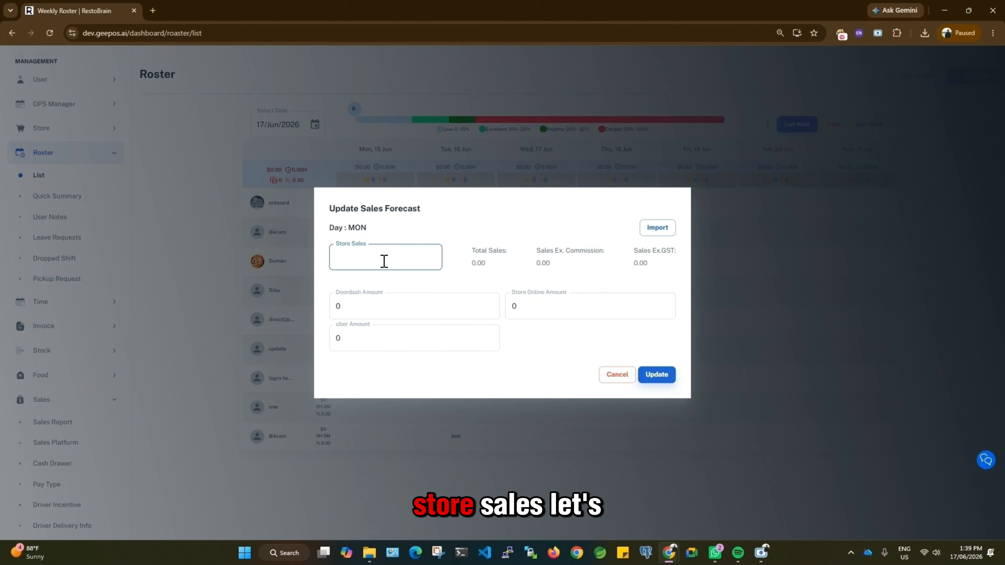
{"action": "type", "text": "1500"}
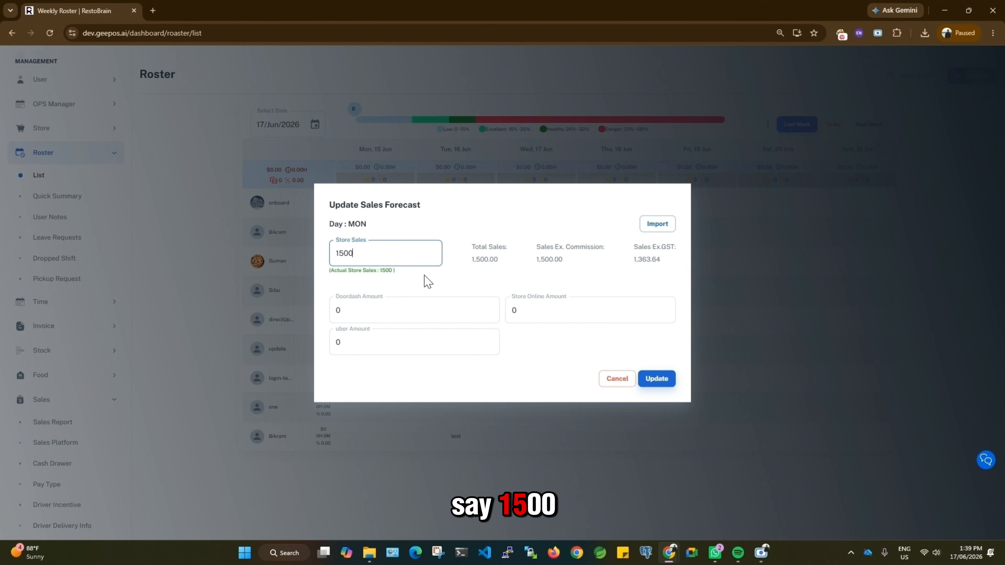
{"action": "double_click", "coordinate": [335, 309]}
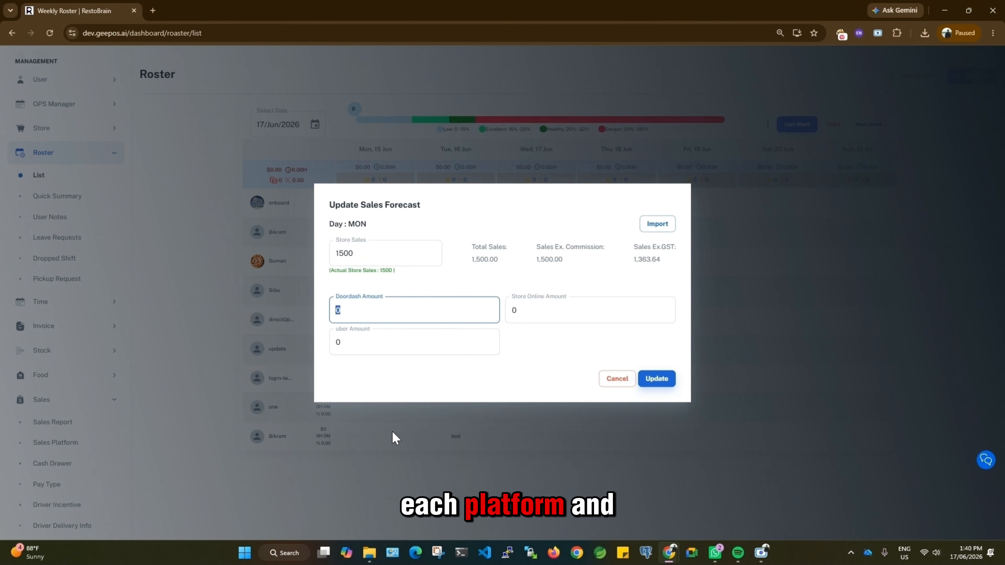
{"action": "type", "text": "250"}
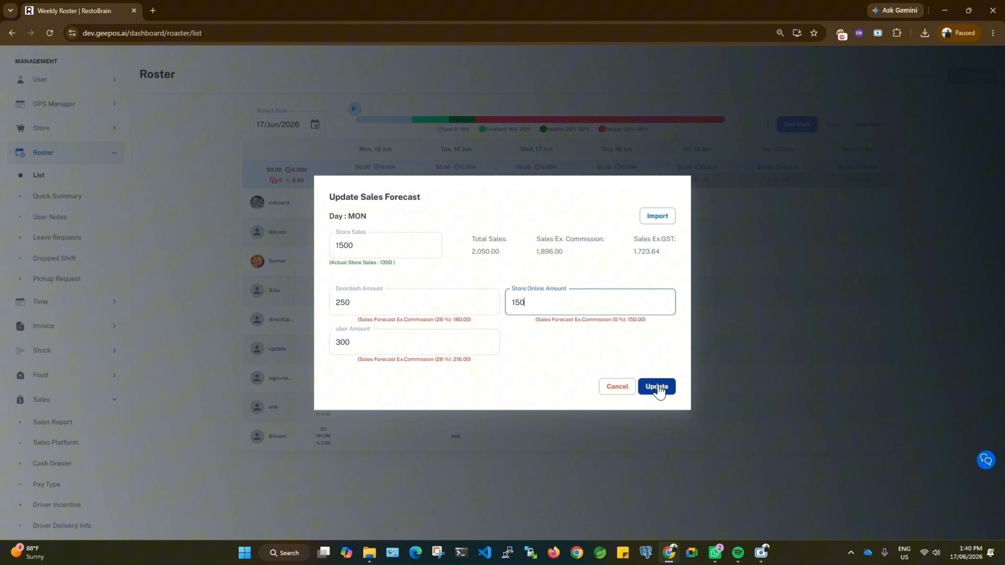
{"action": "left_click", "coordinate": [656, 387]}
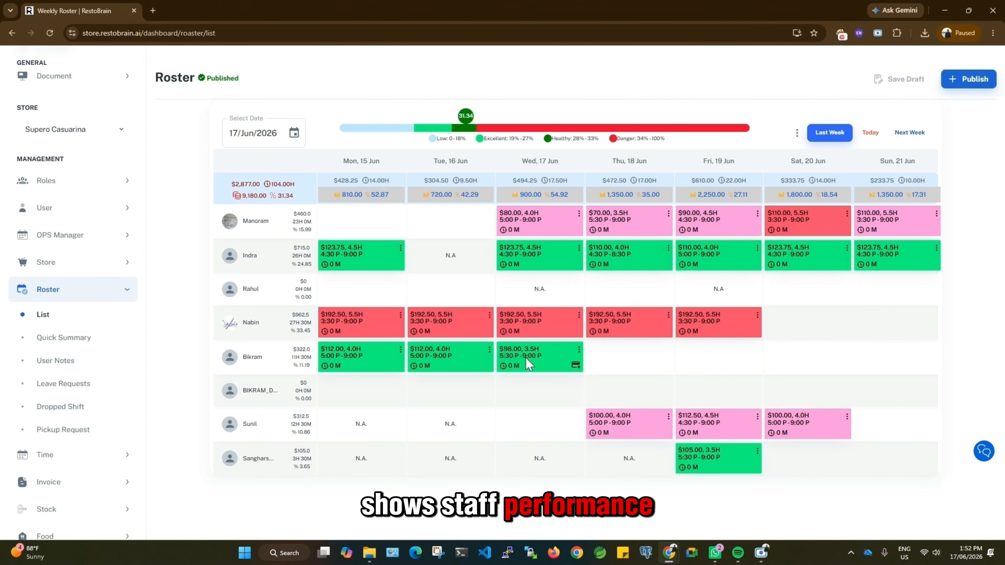
- Examine the published week's overall labour cost, hours, forecast sales and labour percentage in the roster summary
{"action": "left_click_drag", "start_coordinate": [292, 197], "coordinate": [229, 188]}
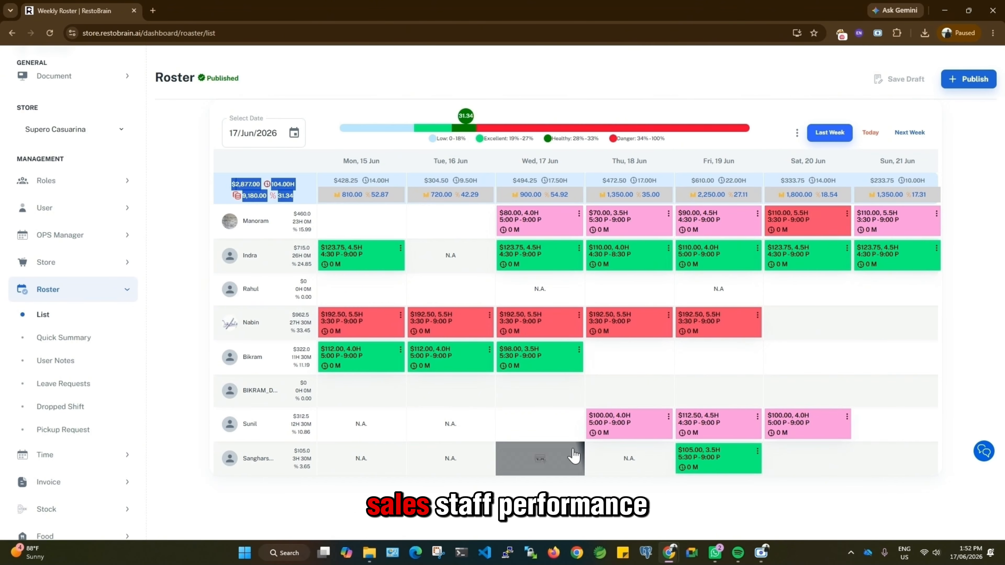
{"action": "left_click", "coordinate": [512, 102]}
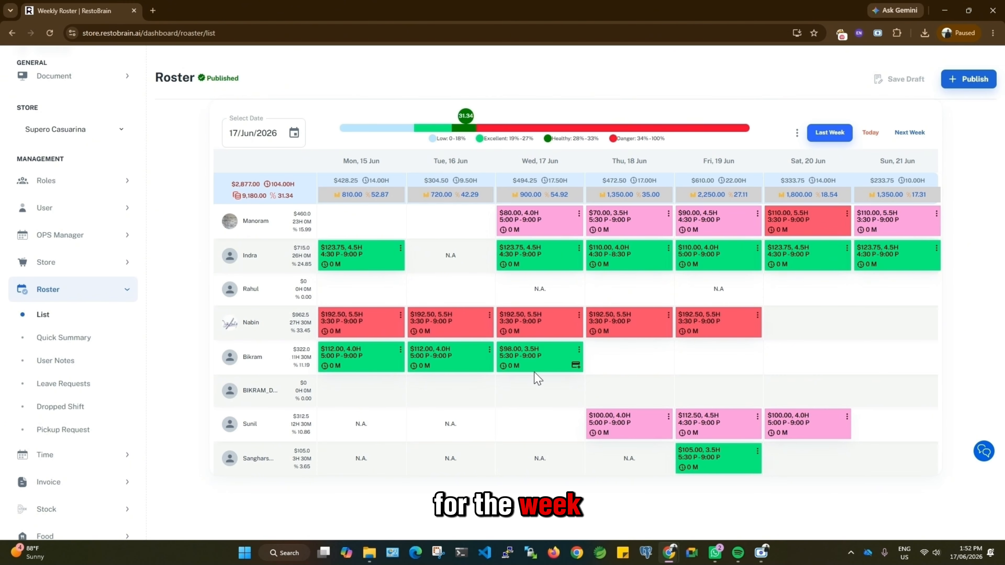
- Fill next week's roster (22–28 June) by importing the shifts from the week of 16 June 2026
{"action": "left_click", "coordinate": [909, 133]}
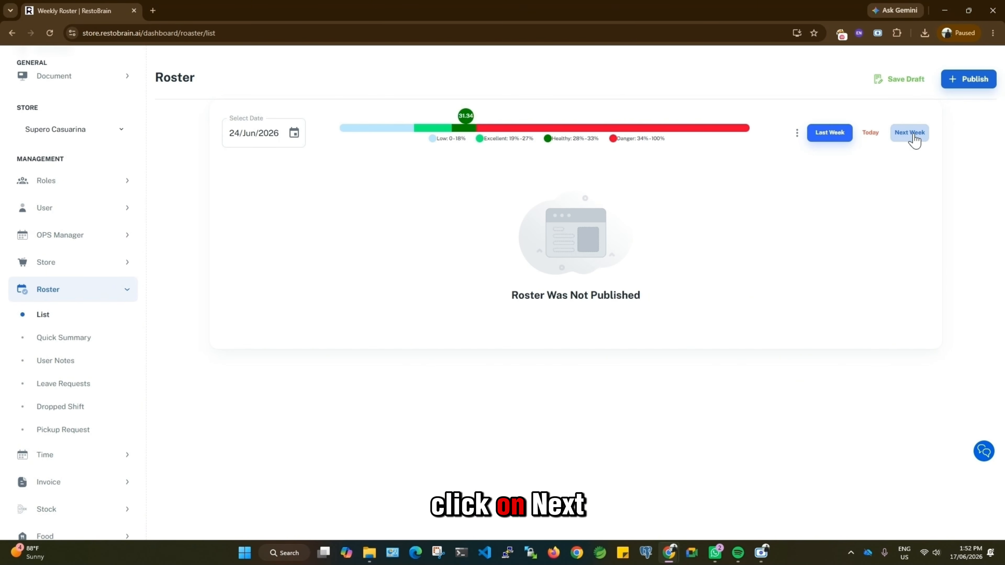
{"action": "left_click", "coordinate": [797, 134]}
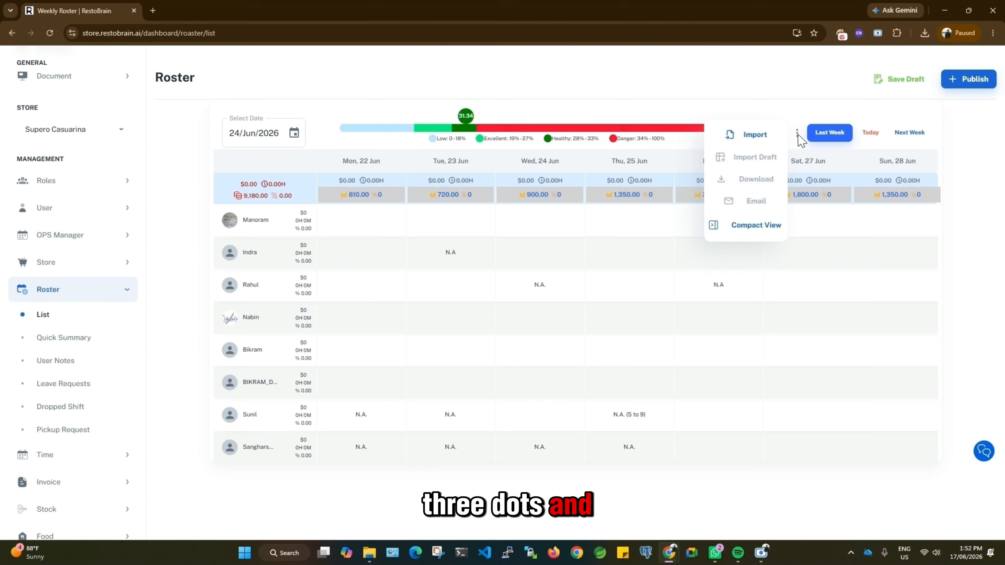
{"action": "left_click", "coordinate": [745, 138]}
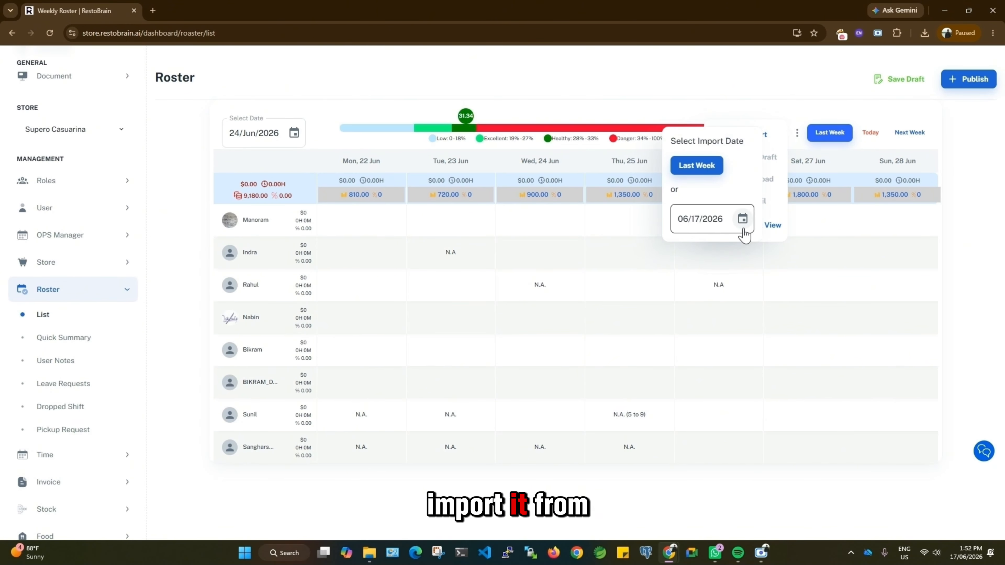
{"action": "left_click", "coordinate": [743, 218]}
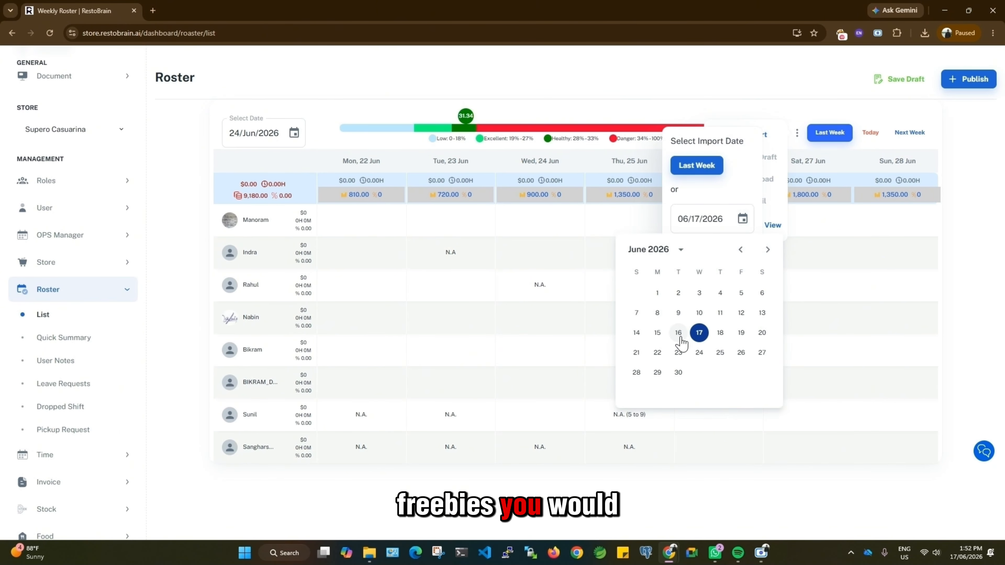
{"action": "left_click", "coordinate": [678, 335]}
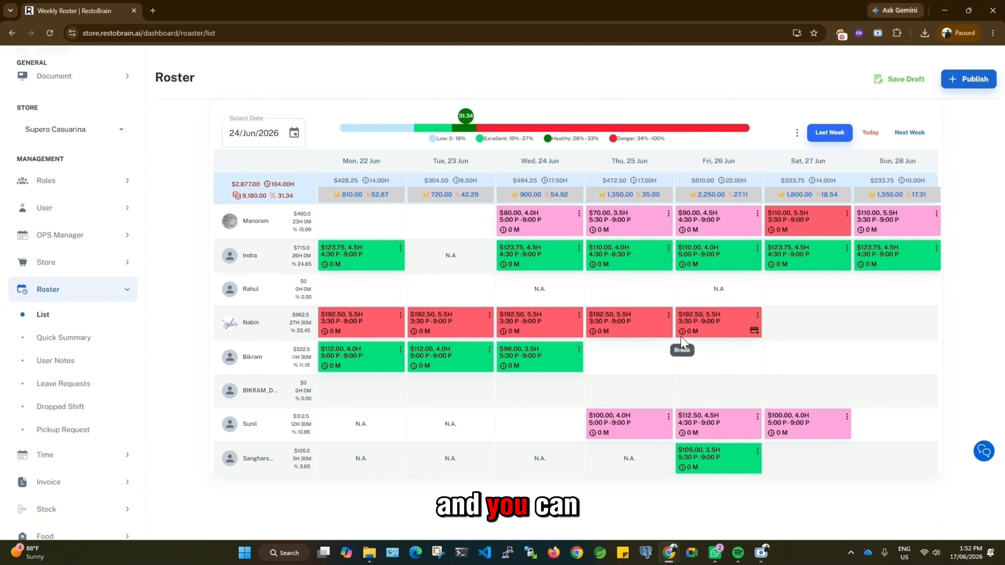